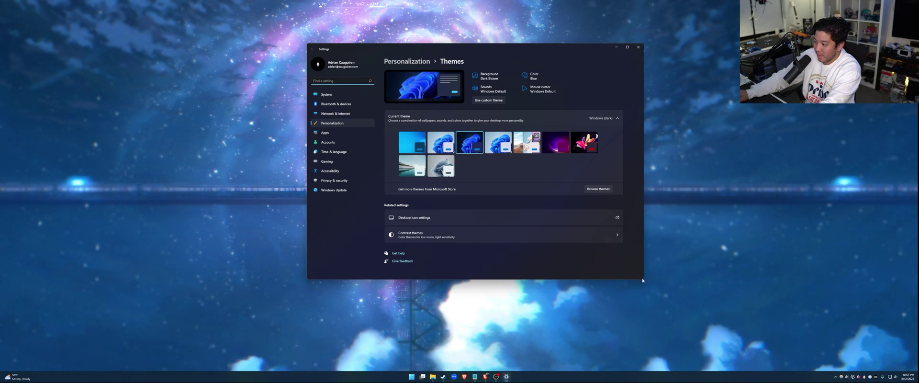
- Enlarge and reposition the Settings window, and open the Colors page of the Personalization settings
drag(643, 280, 726, 330)
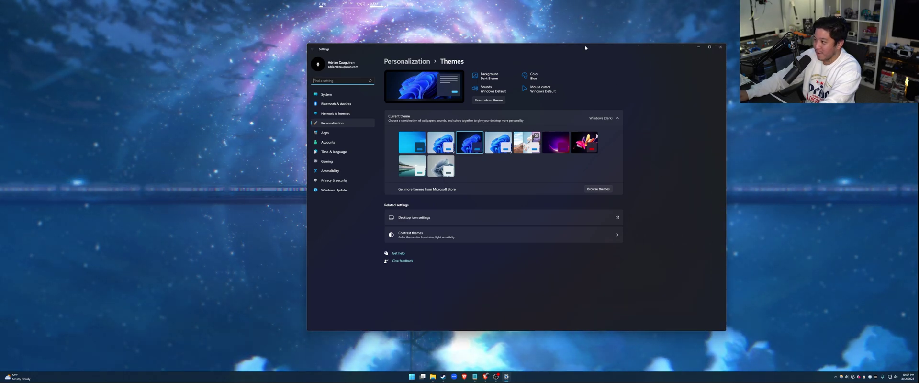
drag(585, 48, 543, 45)
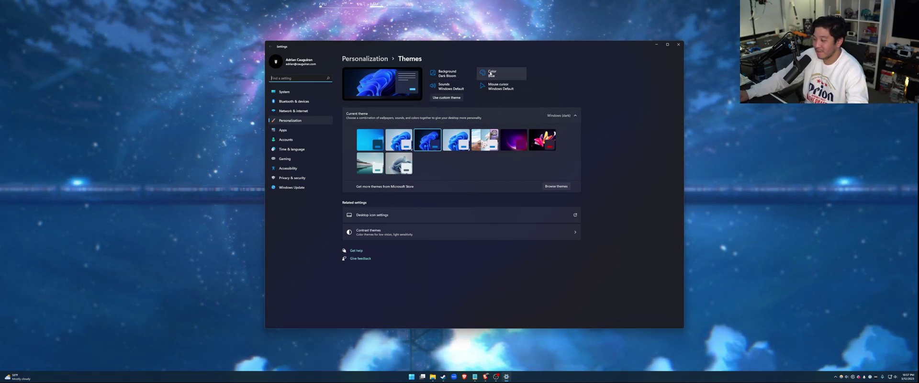
click(297, 122)
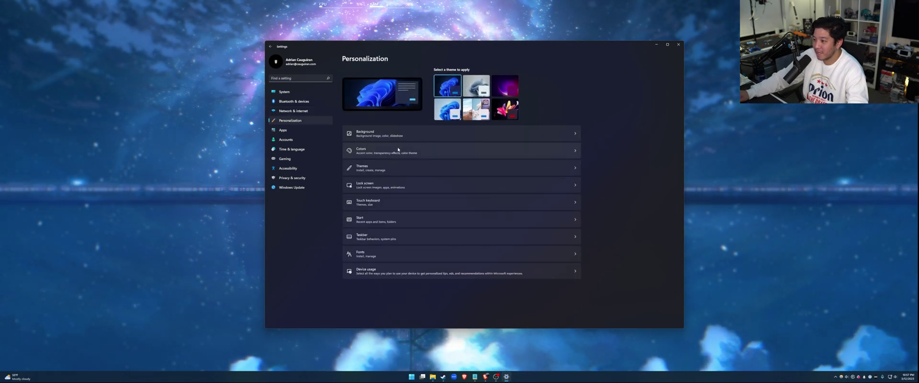
click(378, 151)
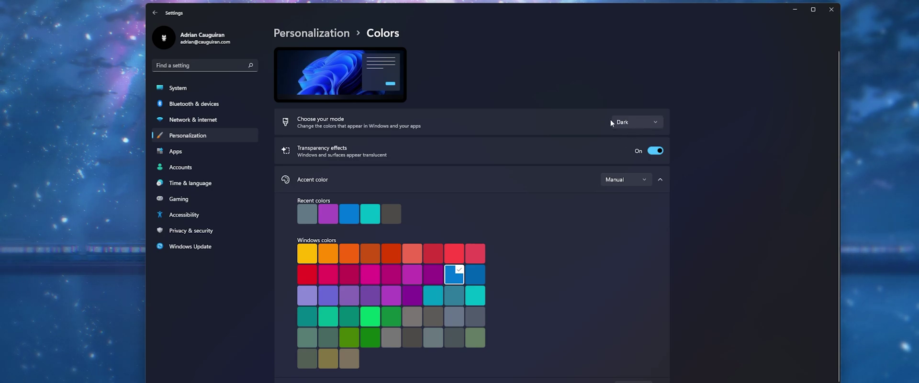
- Switch the Windows color mode to Light, and set it back to Dark
click(611, 122)
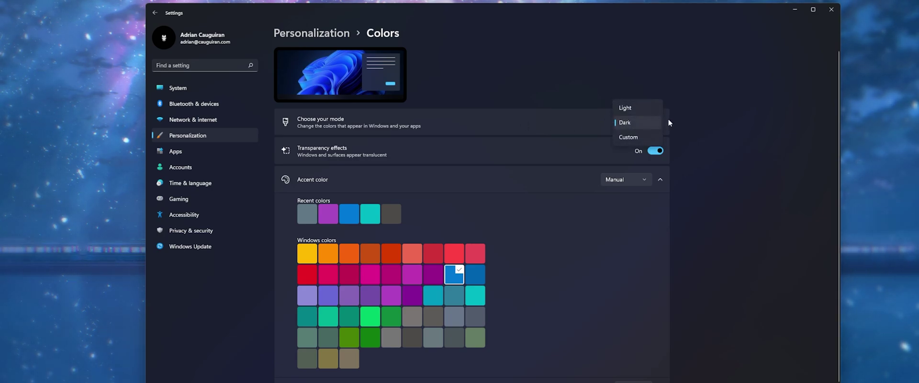
click(639, 107)
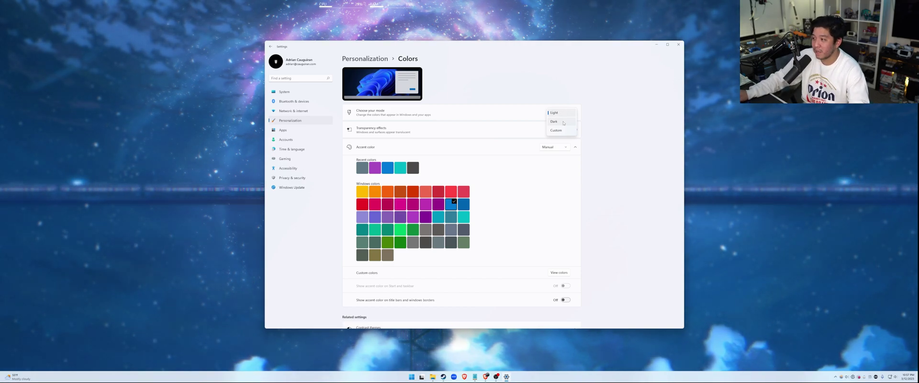
click(563, 123)
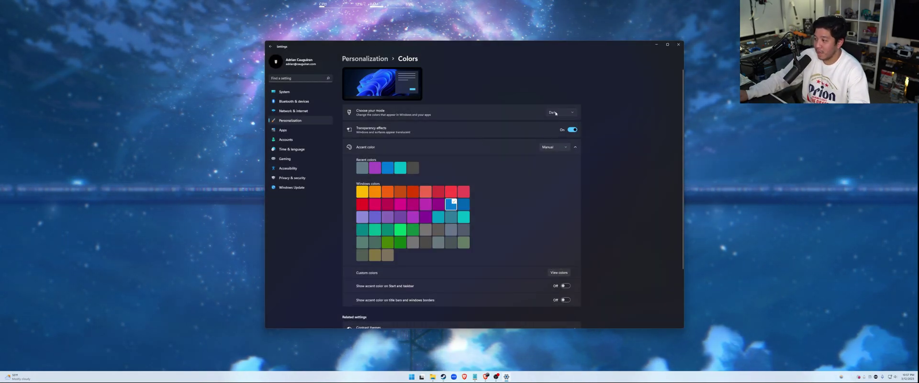
- Try the Custom color mode, return the mode to Dark, and close Settings
click(560, 113)
click(558, 122)
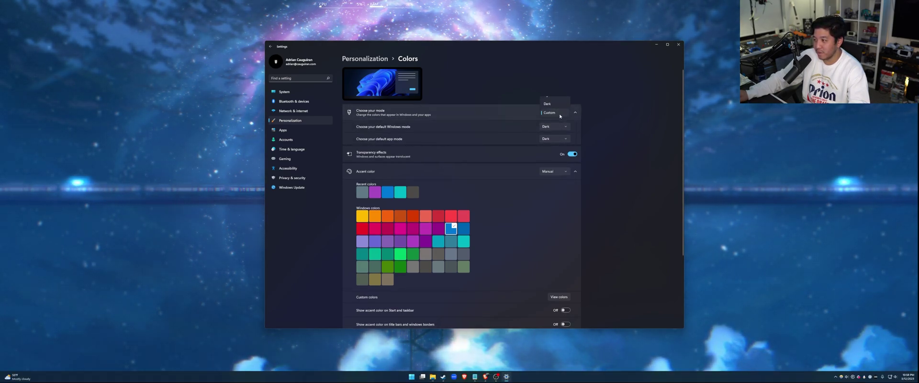
click(557, 104)
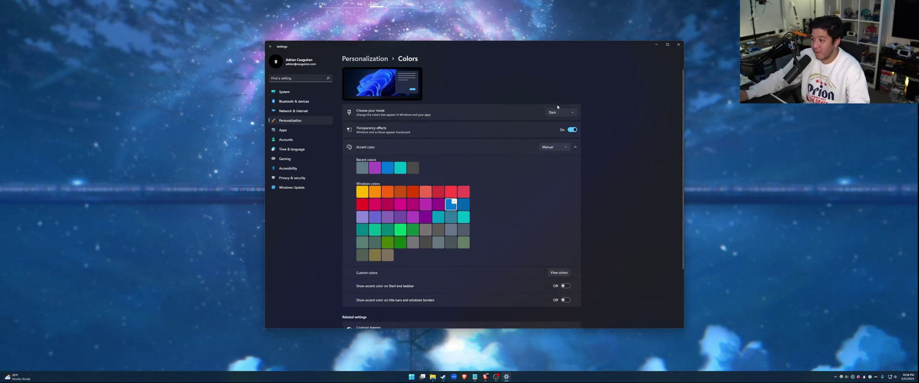
click(677, 48)
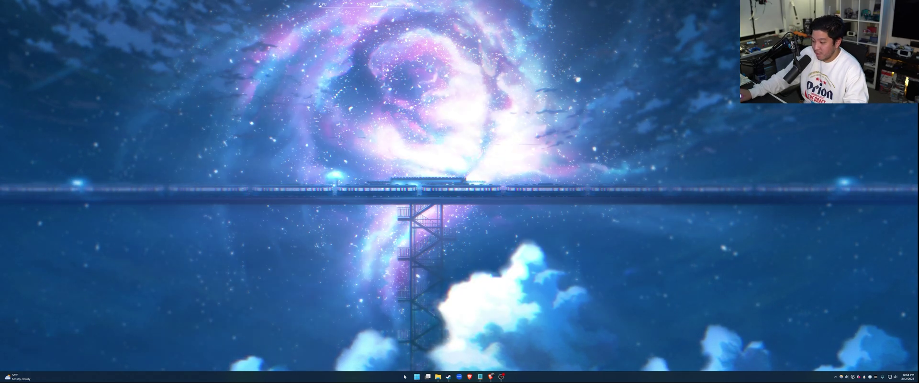
- Open the taskbar settings and examine the Widgets board and the Taskbar corner overflow section
right_click(411, 377)
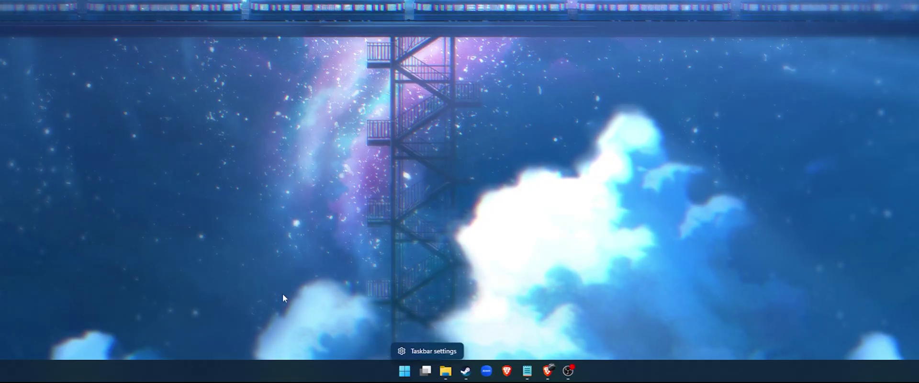
click(422, 352)
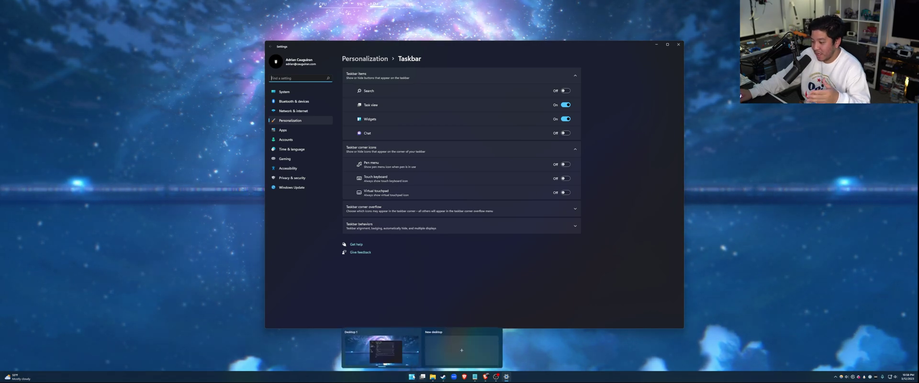
click(18, 377)
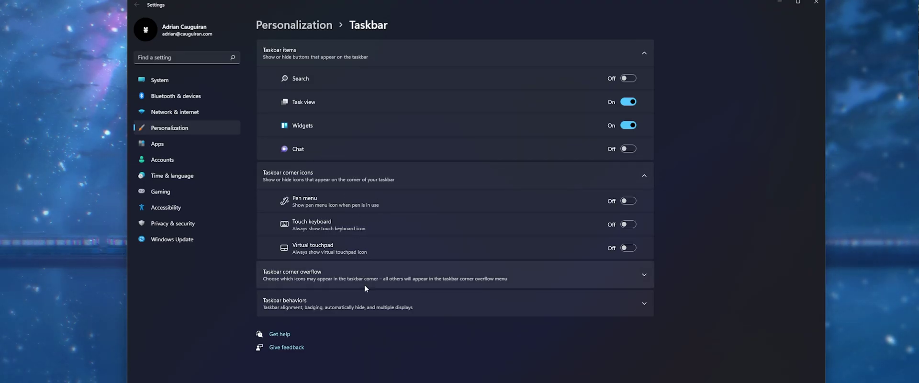
click(365, 286)
click(365, 286)
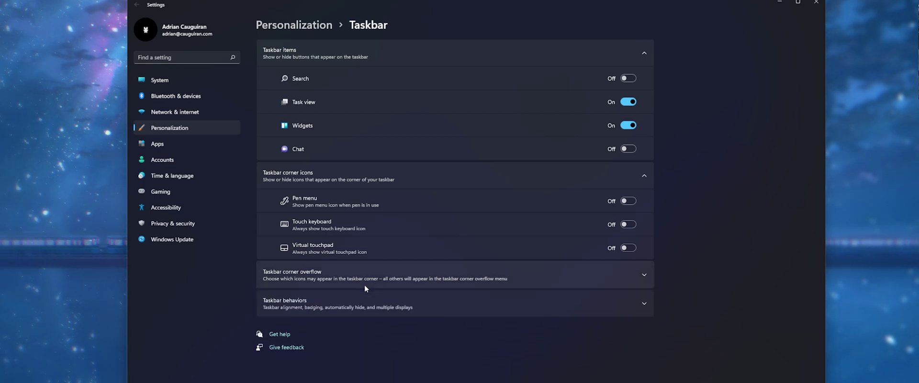
- In Taskbar behaviors, set the taskbar alignment to Left, check the Start menu there, and restore the alignment to Center
click(386, 306)
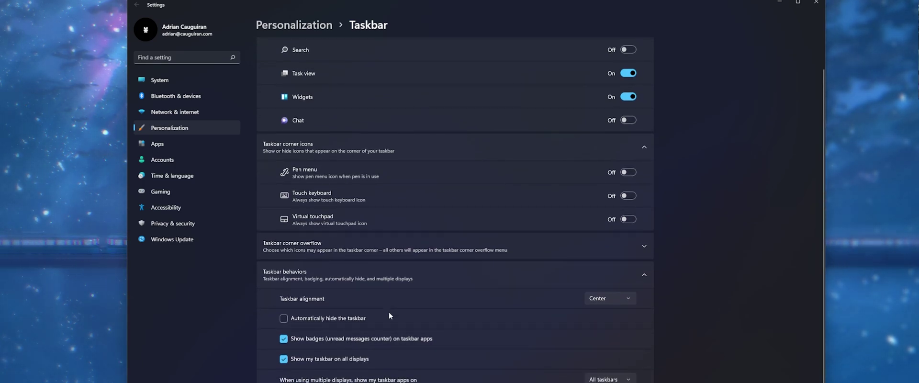
click(607, 299)
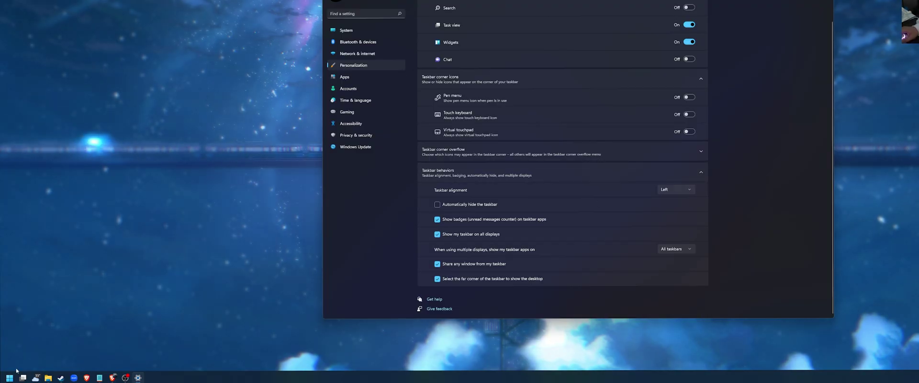
click(9, 377)
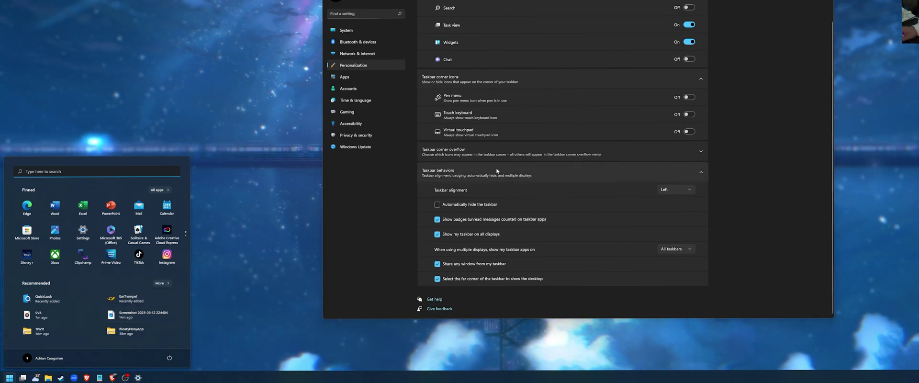
click(669, 191)
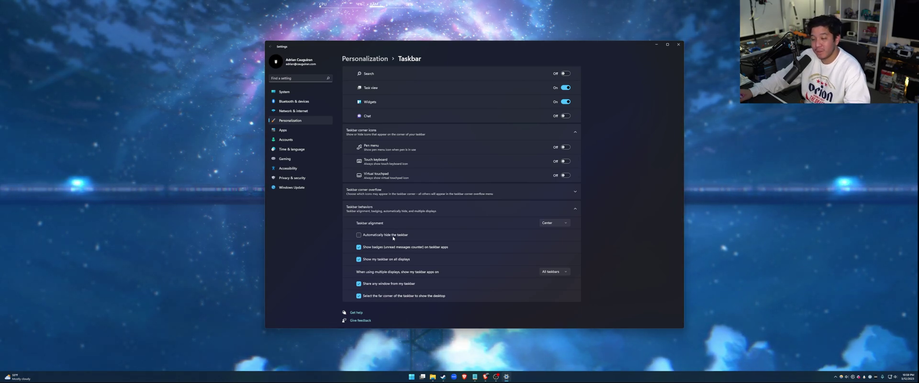
- Turn on automatic hiding of the taskbar to check its effect, turn it off again, and close Settings
click(393, 237)
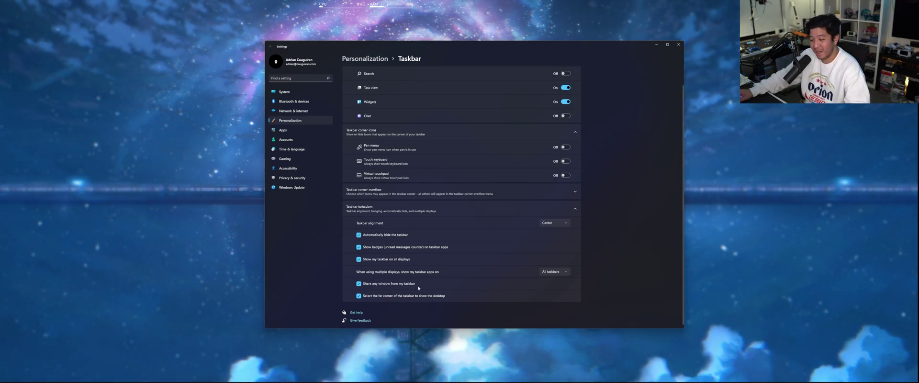
mouse_move(421, 382)
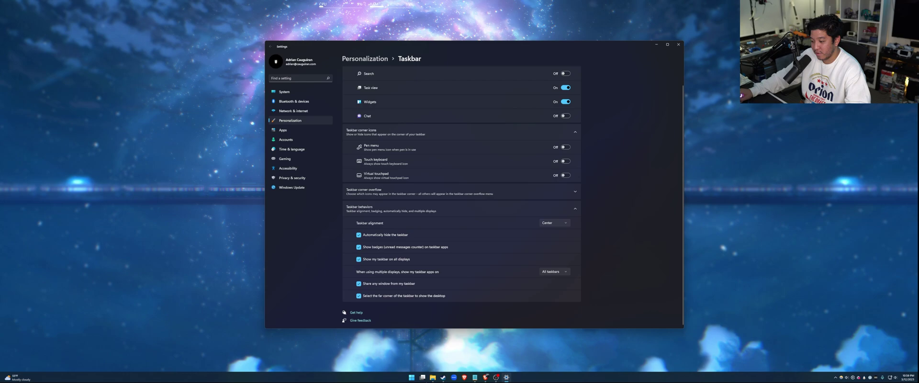
click(386, 235)
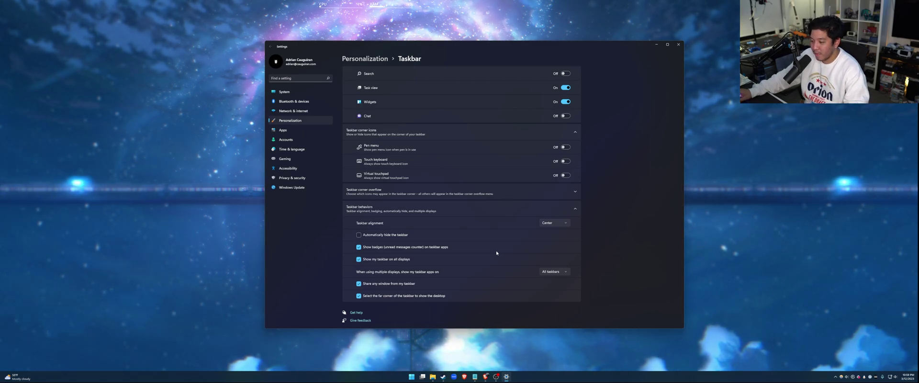
scroll(475, 248, up, 1)
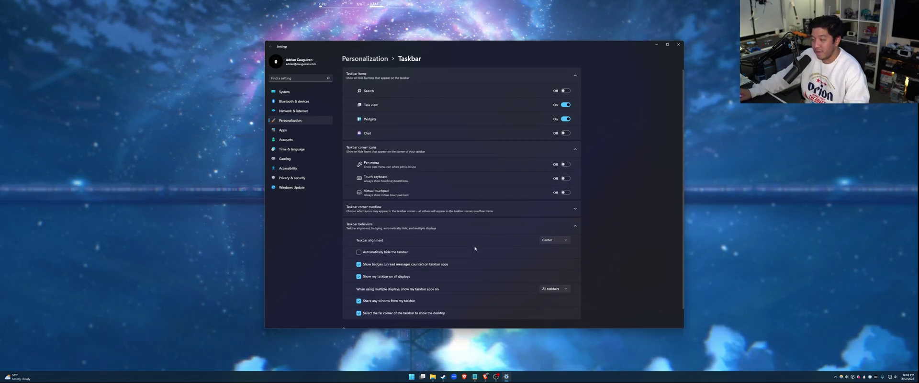
click(678, 45)
- Search the Start menu for Settings and open the app
key(super)
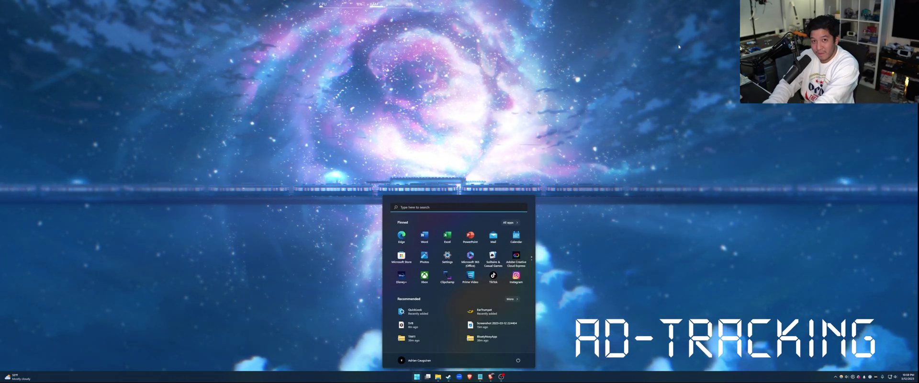
text(pe)
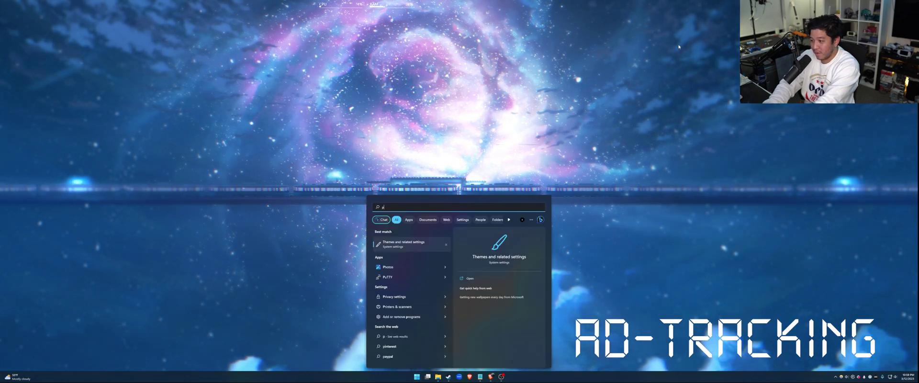
key(BackSpace)
key(BackSpace)
text(set)
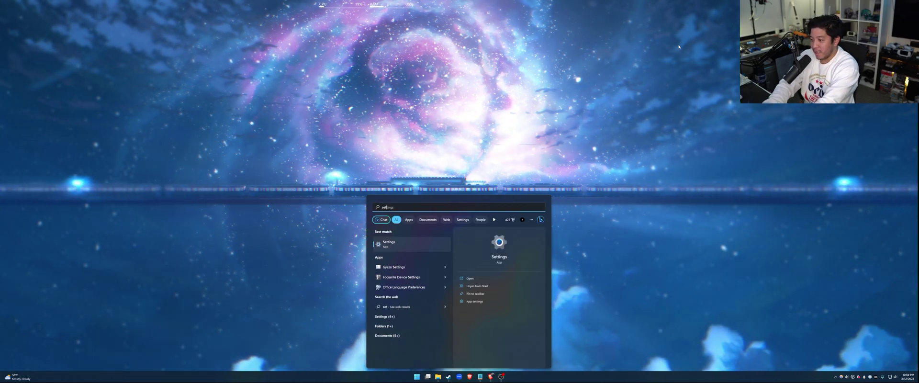
key(Return)
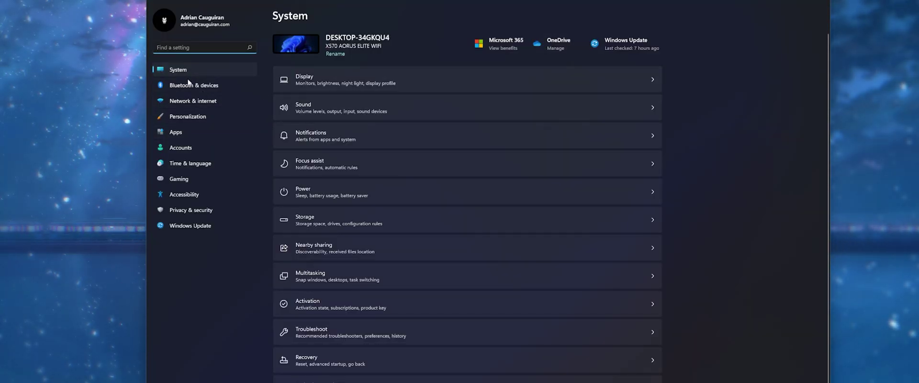
- Review the General privacy options for personalized ads and app-launch tracking under Privacy & security, and close Settings
click(199, 211)
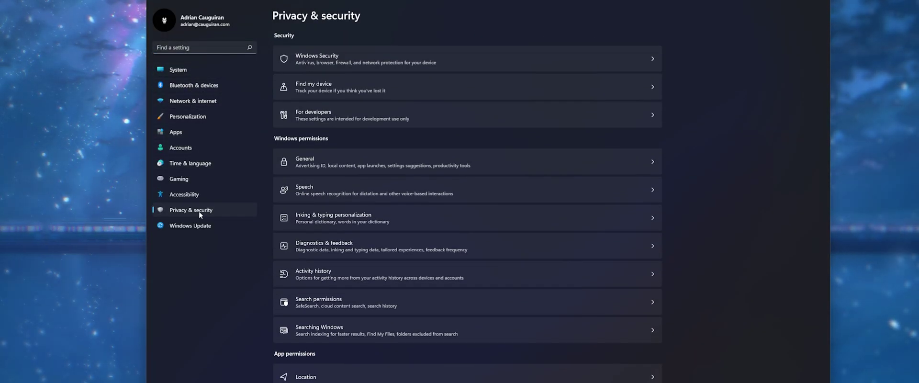
click(382, 165)
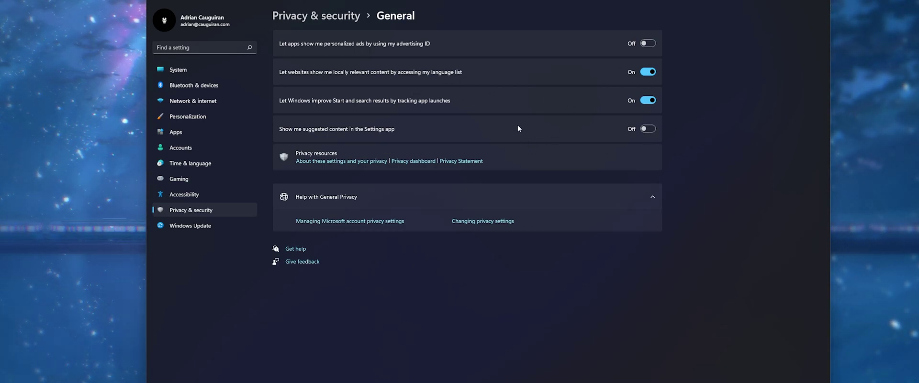
click(338, 19)
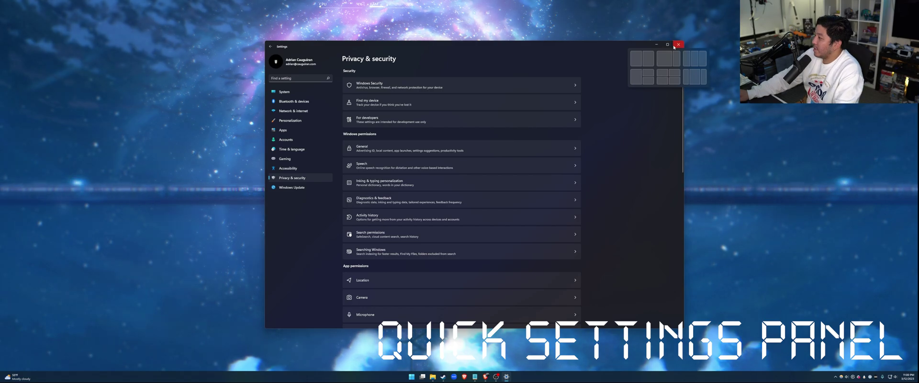
click(674, 45)
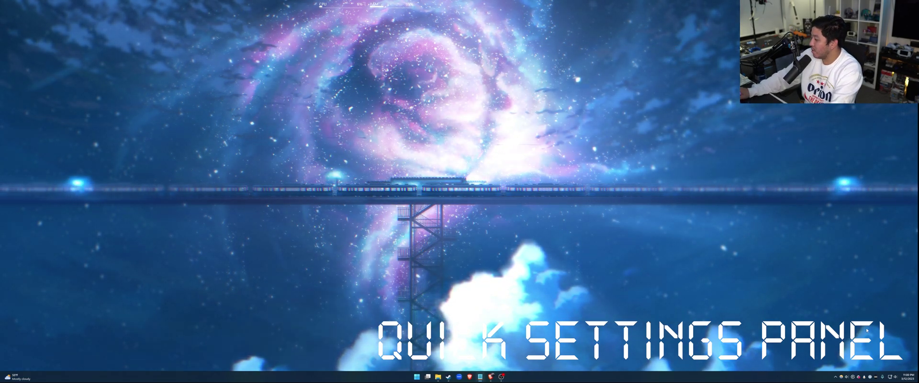
- Edit the quick settings panel by adding the Airplane mode tile and removing it again
click(890, 378)
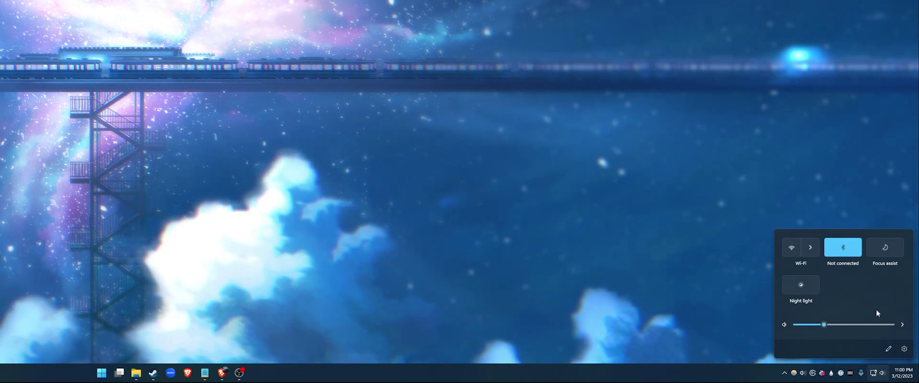
click(888, 349)
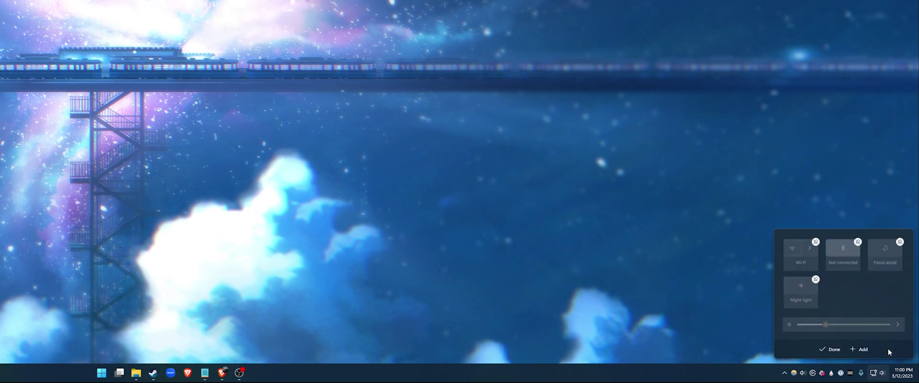
click(859, 351)
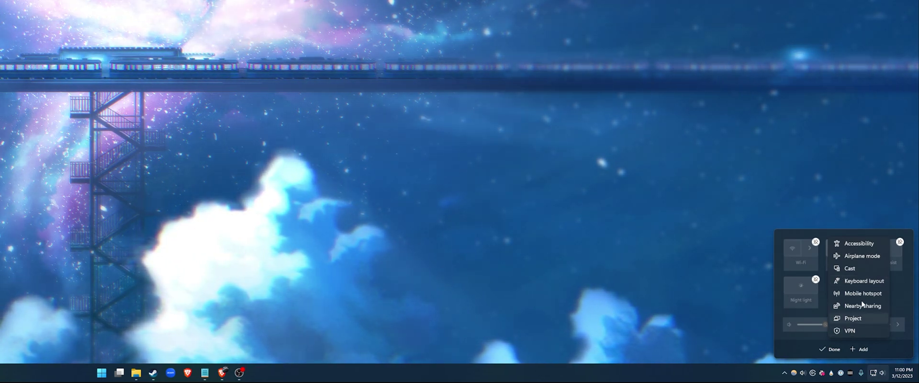
click(862, 256)
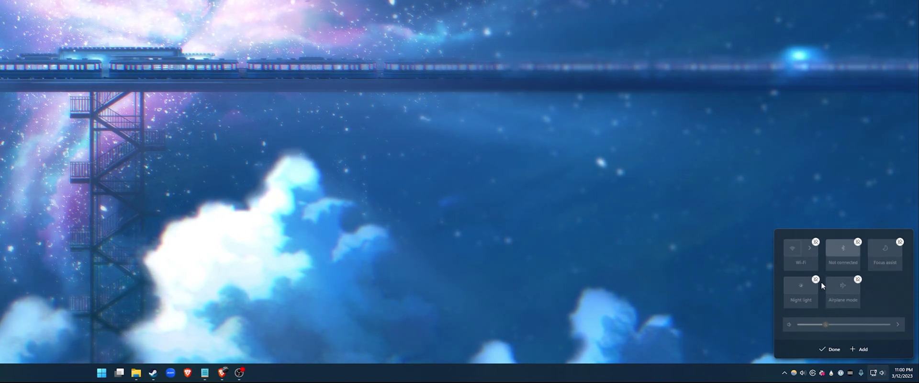
click(859, 279)
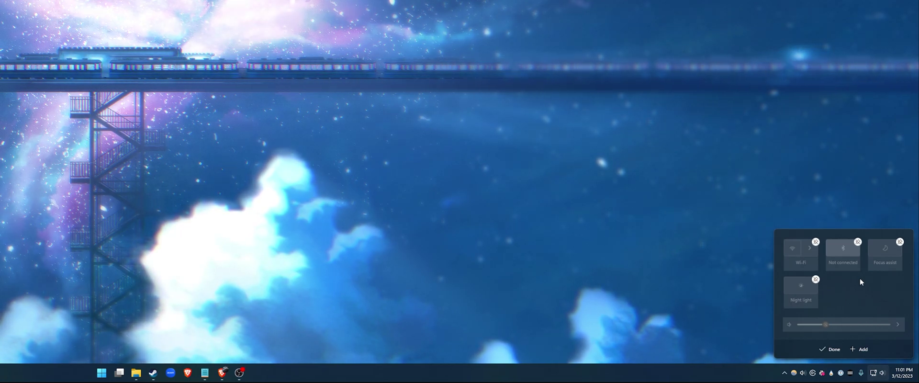
- Finish editing the quick settings tiles, reopen the panel to look it over, and close it
click(833, 349)
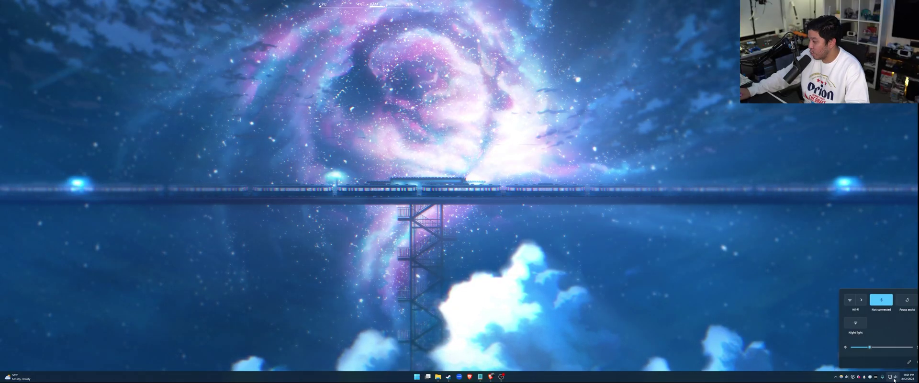
click(884, 373)
click(895, 380)
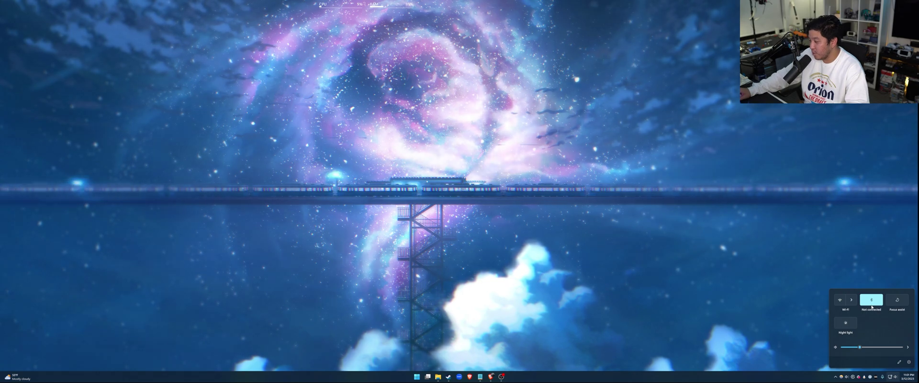
click(763, 281)
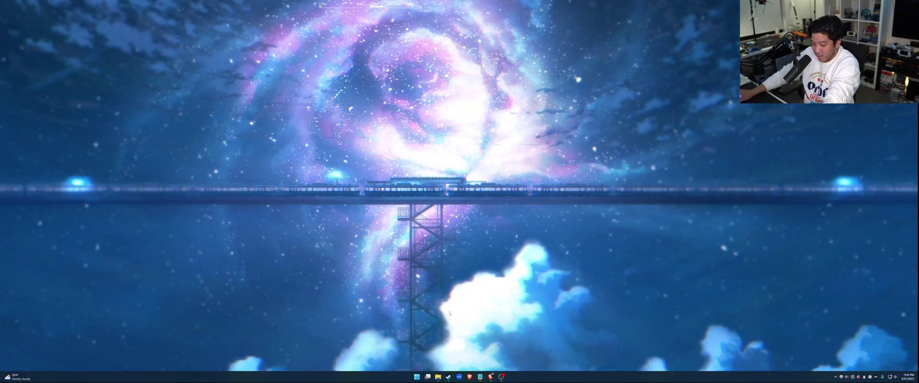
- Create a second virtual desktop from Task View and switch to it
key(super)
key(super)
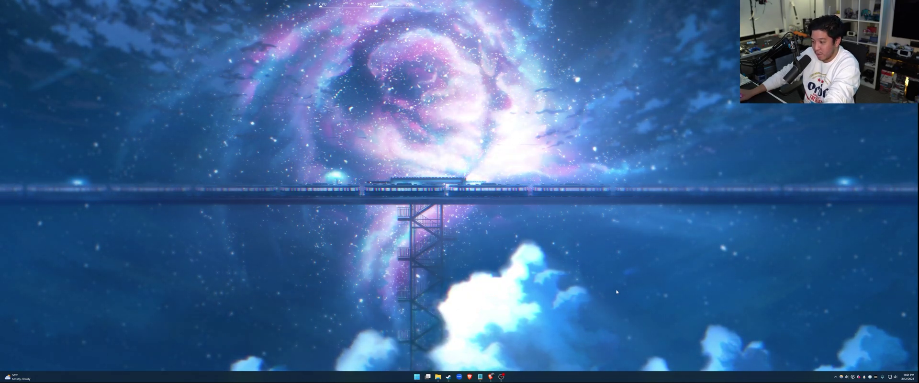
key(super+Tab)
key(super)
key(super+w)
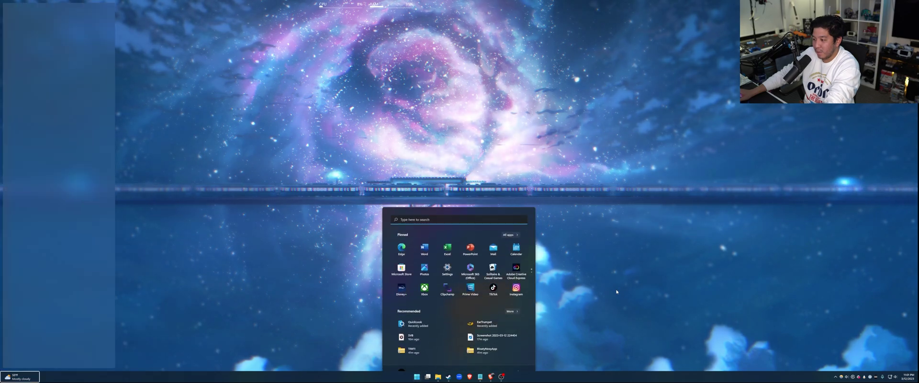
key(super+Tab)
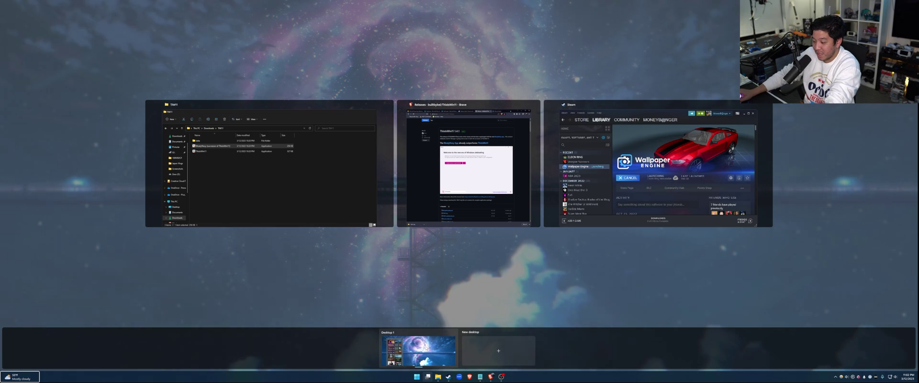
click(469, 349)
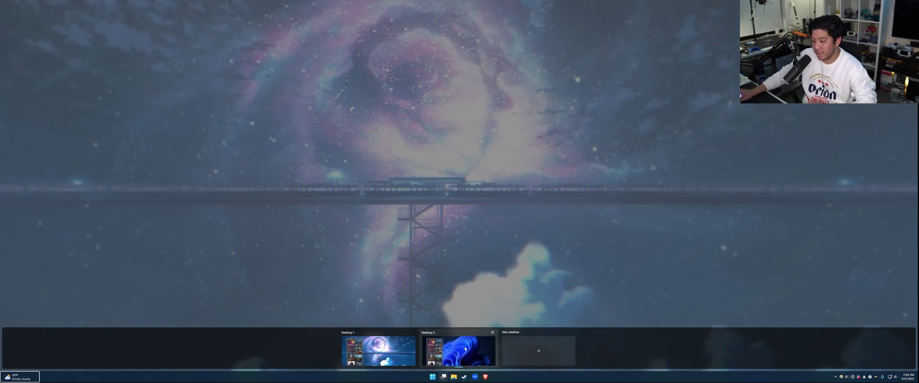
click(465, 349)
- Show the widgets board, open a File Explorer window on Desktop 2, and bring up Steam on Desktop 1
key(super+w)
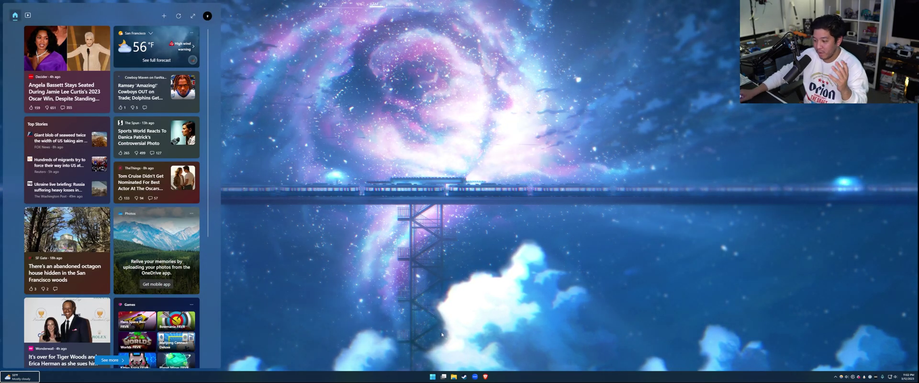
click(452, 378)
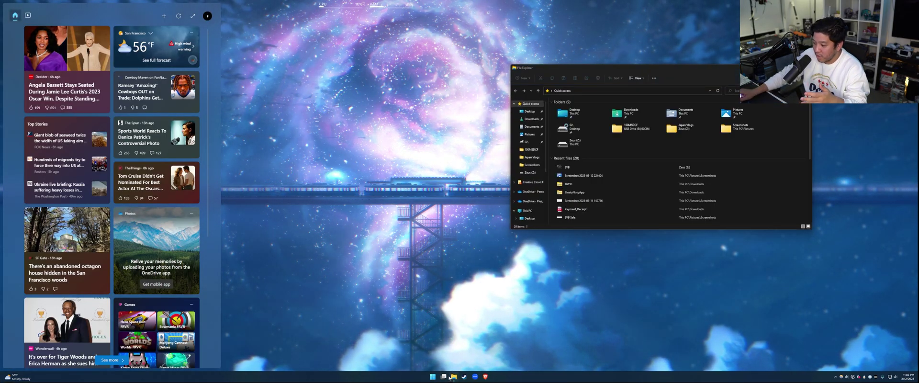
click(465, 378)
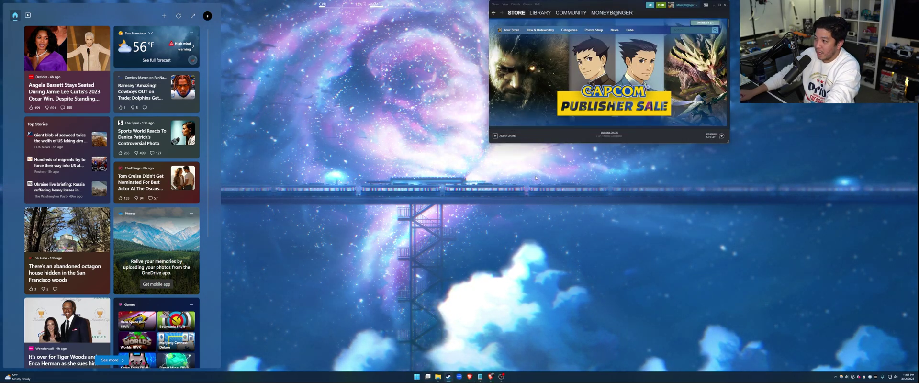
- Try carrying the TW11 folder window to a desktop thumbnail in Task View, and preview Desktop 2
key(super+Tab)
drag(498, 162, 365, 352)
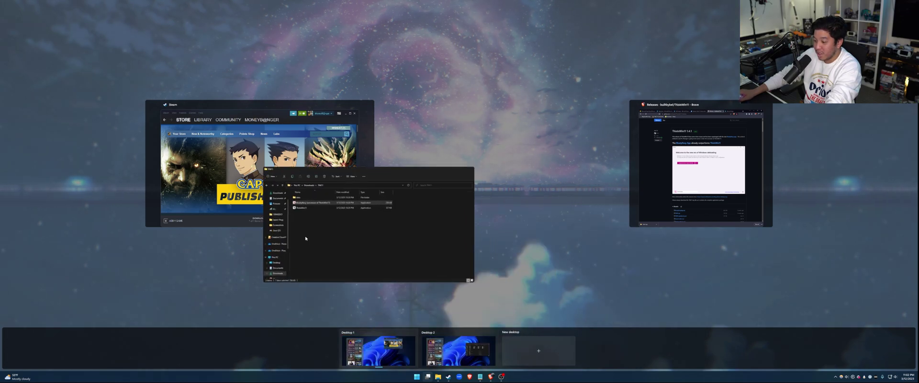
mouse_move(459, 346)
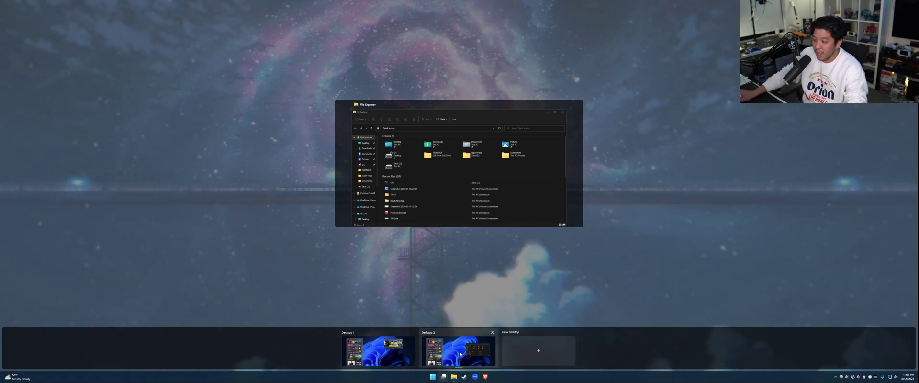
- Add a third virtual desktop, and remove both it and Desktop 2
click(513, 355)
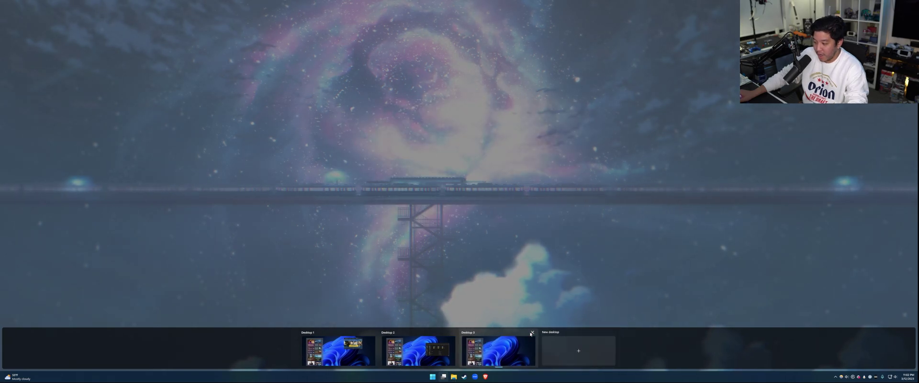
click(531, 334)
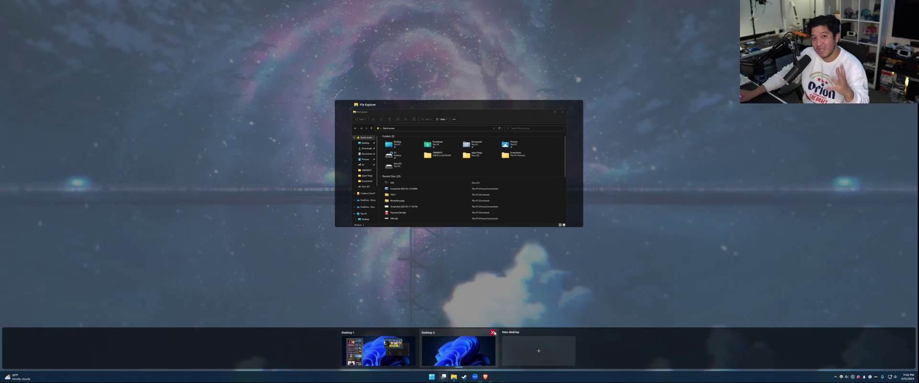
click(494, 332)
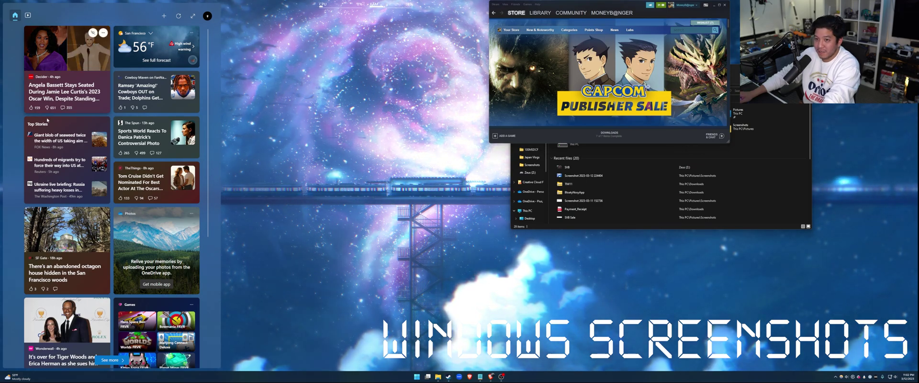
- Dismiss the widgets board, capture a rectangular snip across the Steam and File Explorer windows, and open it in Snipping Tool
click(349, 274)
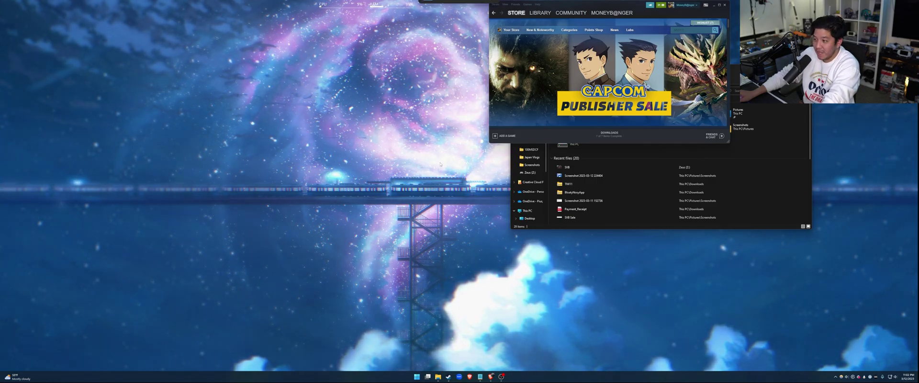
key(super+shift+s)
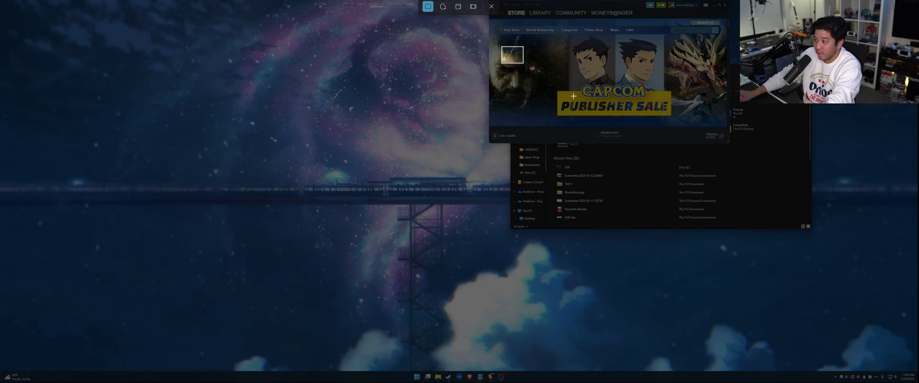
drag(573, 95, 814, 259)
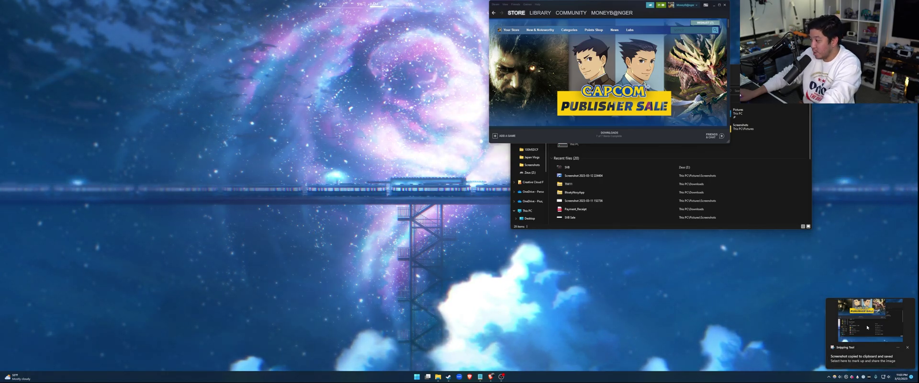
click(868, 327)
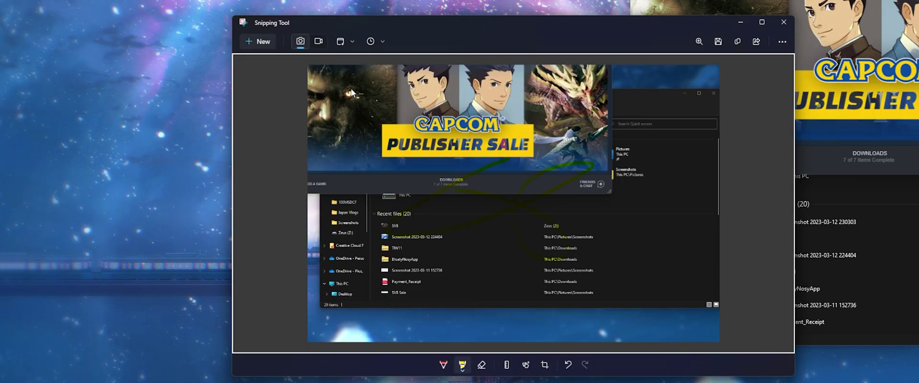
- Scribble freehand red pen strokes over the captured screenshot with the ballpoint pen
click(443, 364)
drag(489, 208, 543, 228)
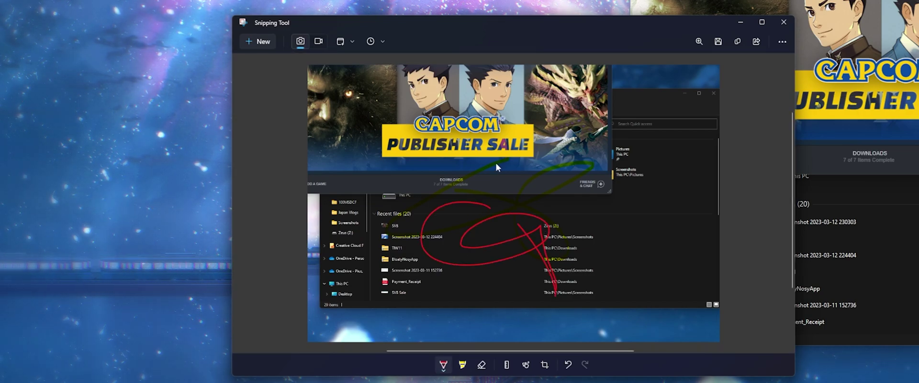
drag(481, 171, 233, 220)
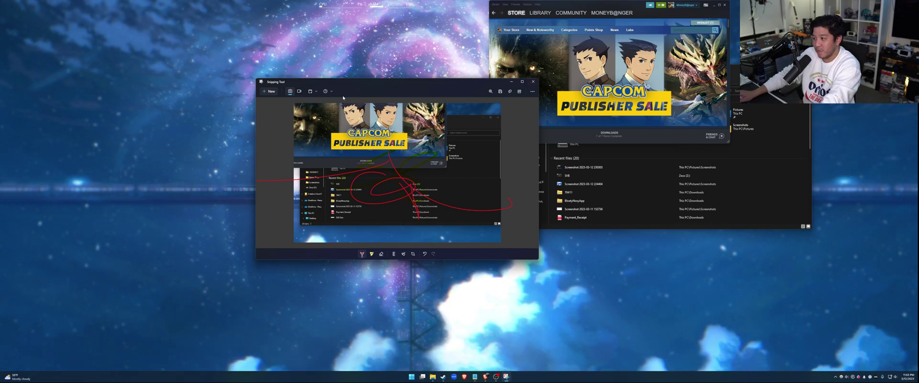
- View the available snip modes, cancel the capture, and clear Snipping Tool, Steam and File Explorer from the desktop
key(super+shift+s)
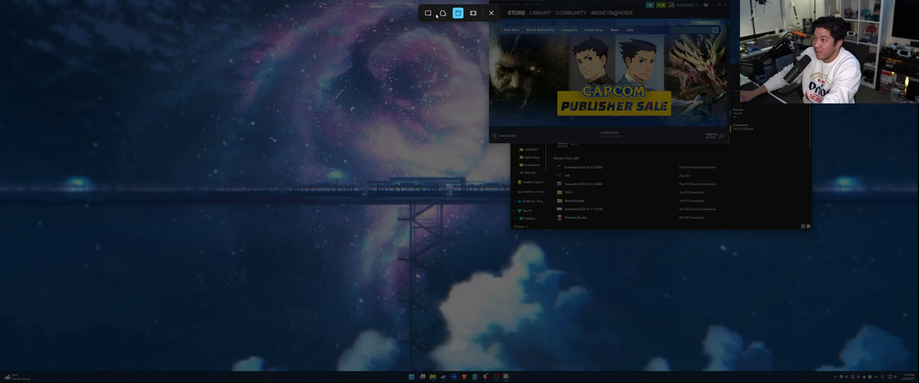
click(491, 14)
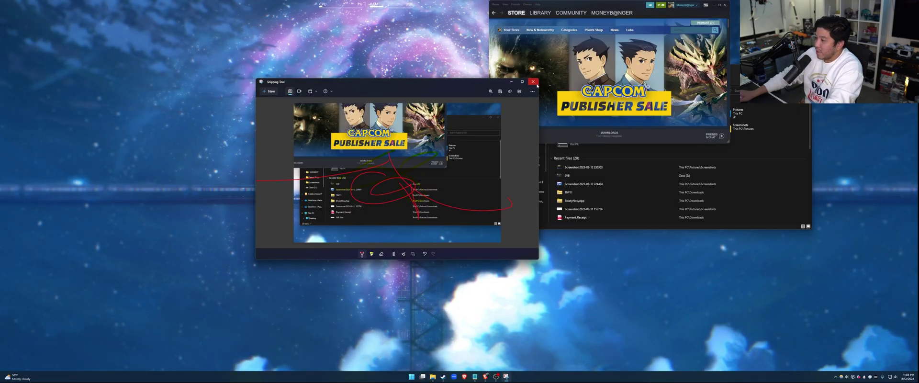
key(alt+F4)
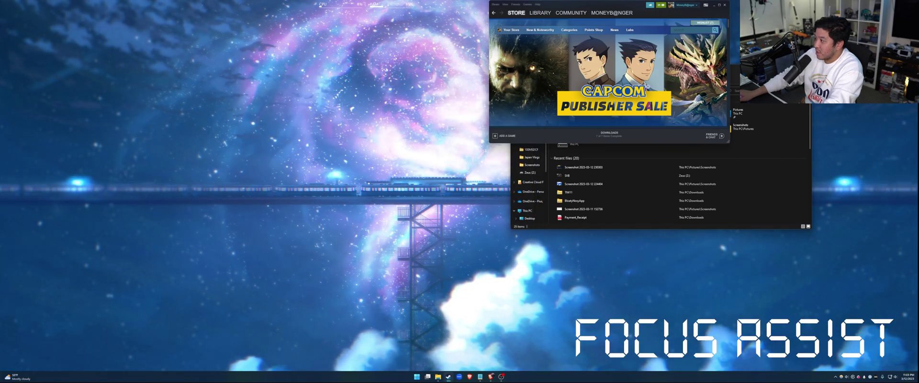
key(alt+F4)
click(714, 6)
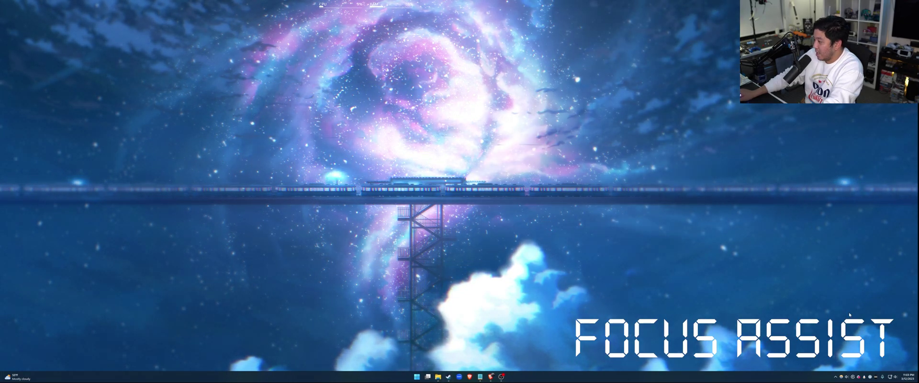
- Open the Focus assist settings page from its tile in the quick settings panel
click(894, 377)
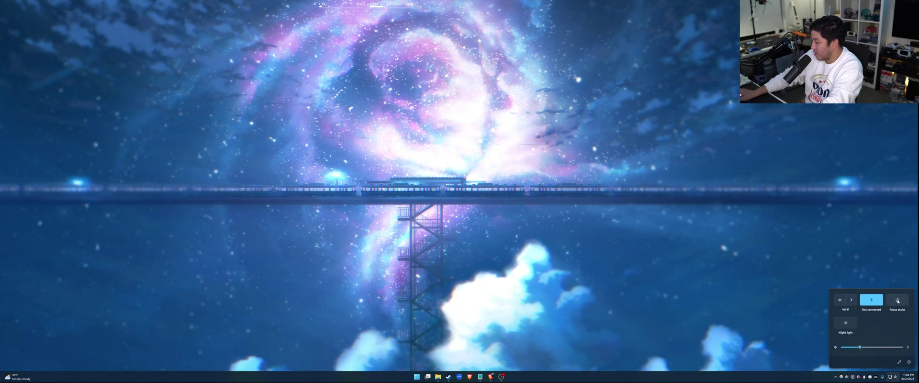
right_click(898, 301)
click(889, 308)
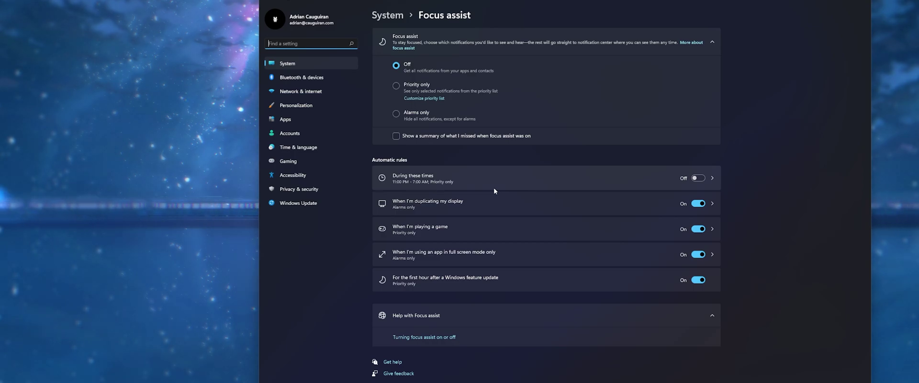
- Review the Focus assist priority list and the automatic rule for playing a game, returning to the Focus assist page
click(424, 98)
scroll(436, 118, down, 1)
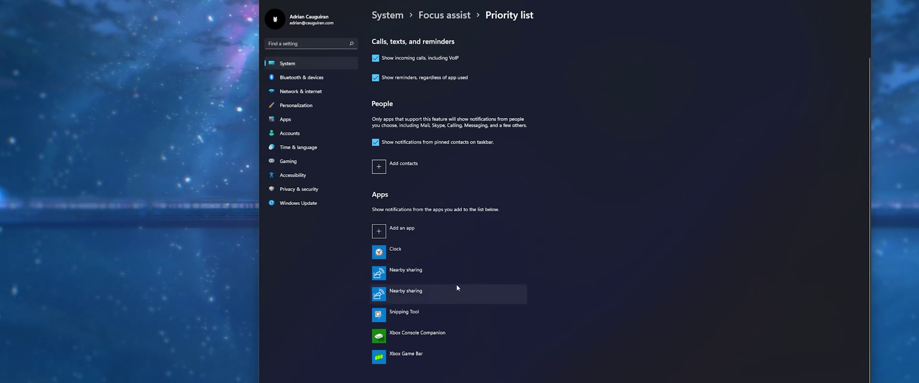
key(alt+Left)
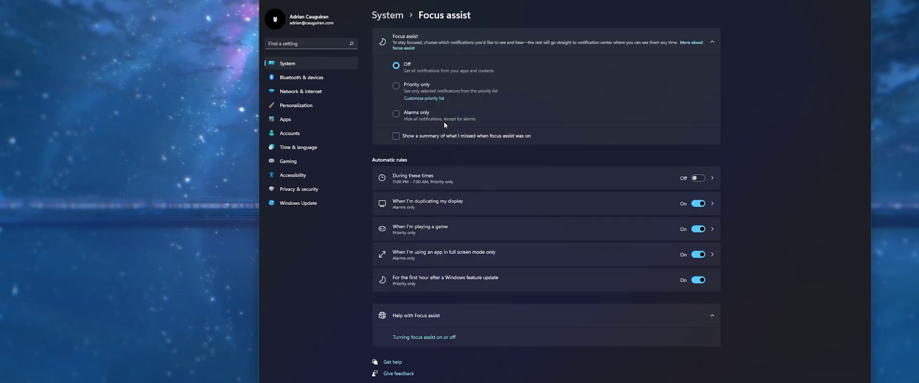
click(462, 234)
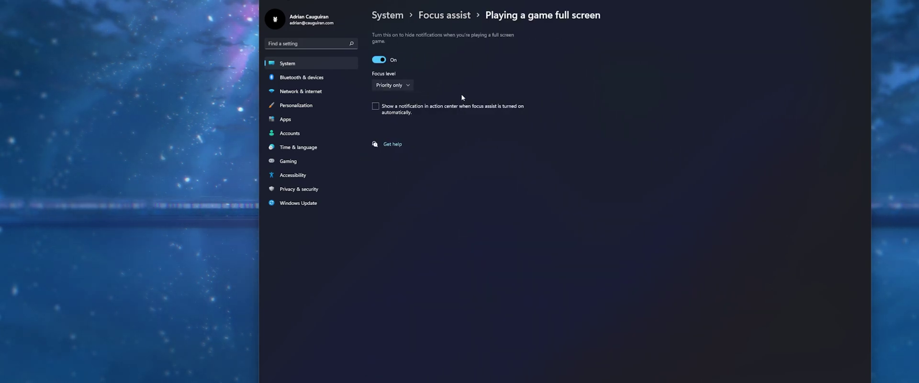
key(alt+Left)
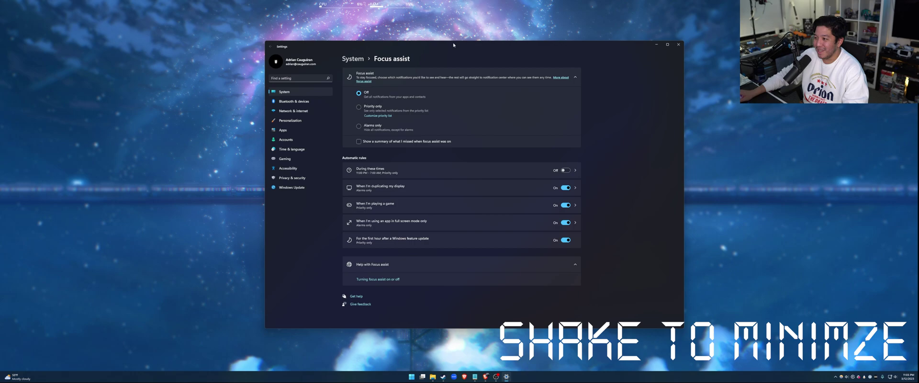
- Restore both File Explorer windows and try shaking the Settings window to minimize the others
drag(462, 50, 436, 29)
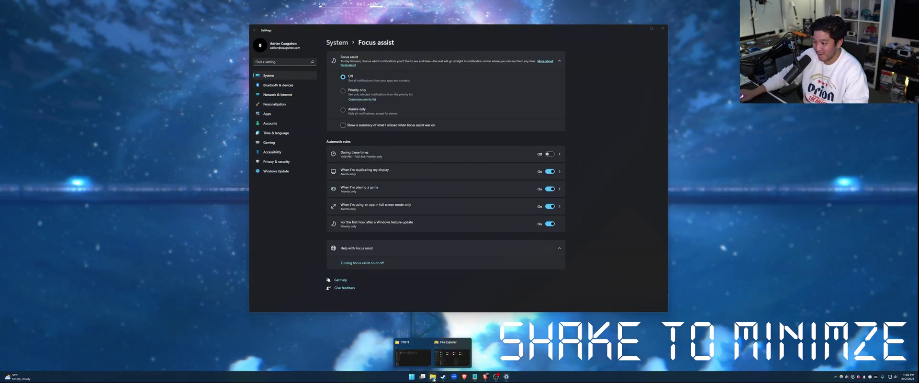
click(449, 355)
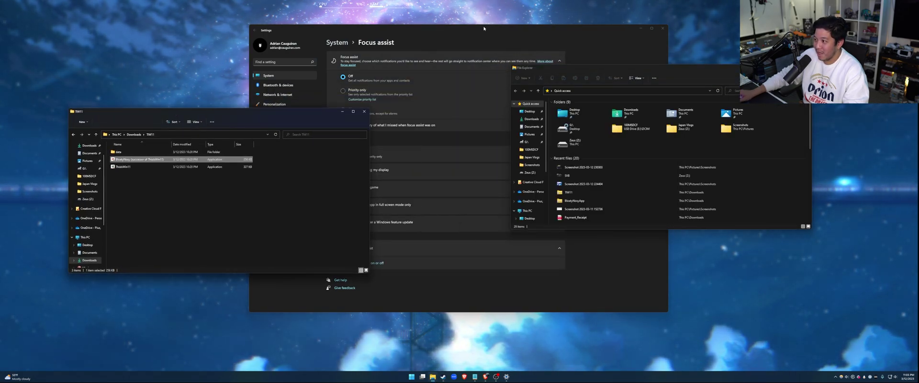
drag(461, 29, 493, 26)
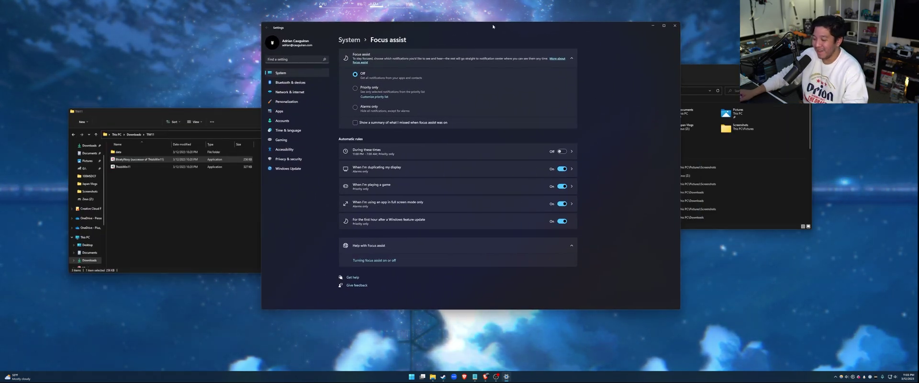
- Open the Multitasking page of the System settings and reposition the Settings window on the desktop
click(291, 74)
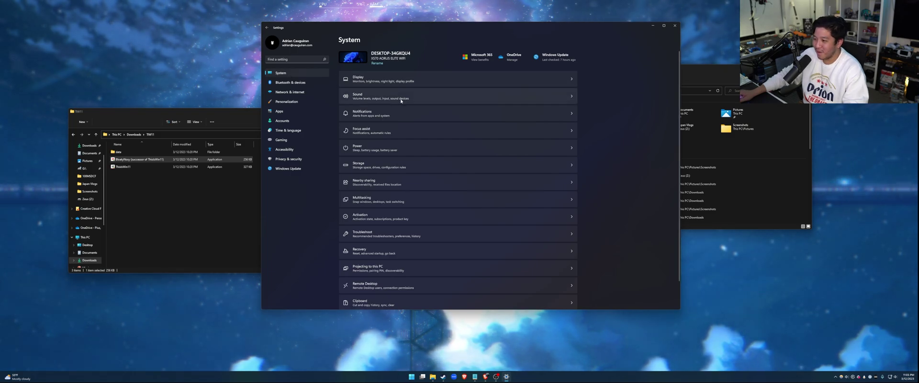
click(386, 202)
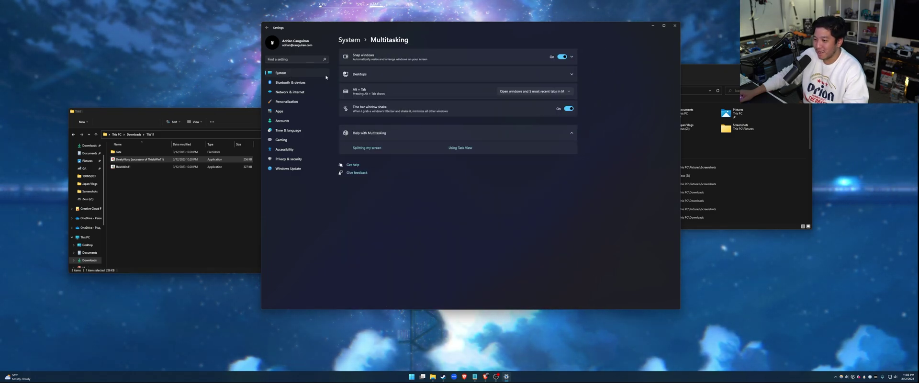
key(alt+Left)
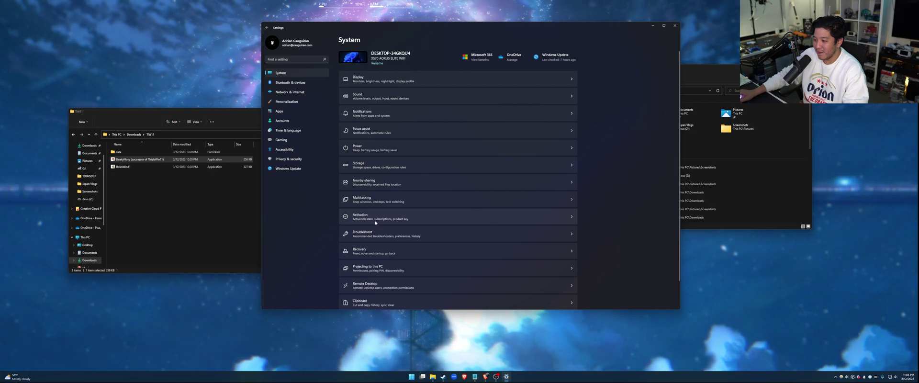
click(372, 200)
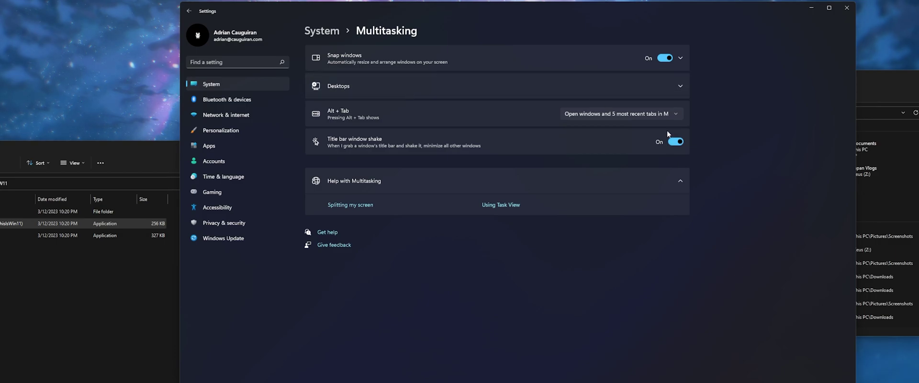
drag(481, 6, 517, 38)
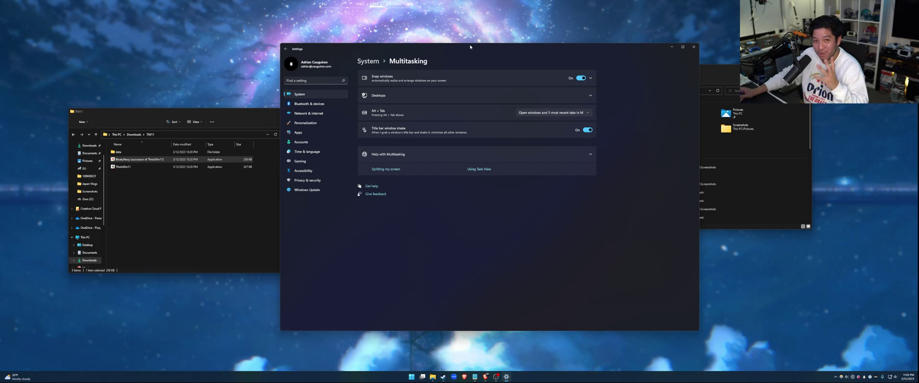
drag(470, 46, 423, 52)
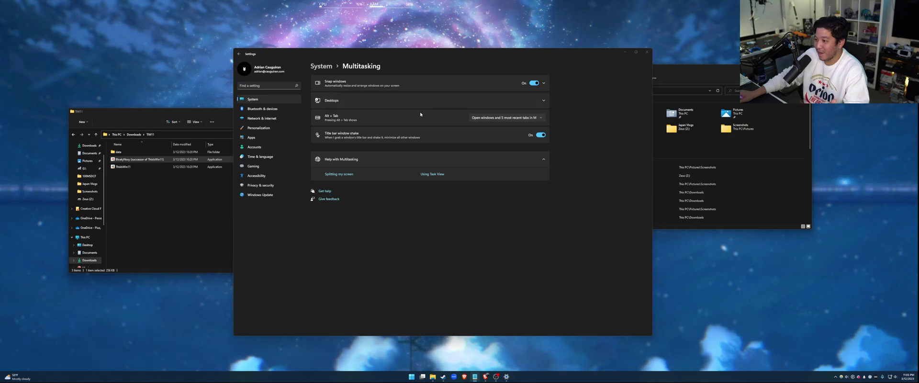
- Expand the Snap windows options and try snapping the Settings window to the left half of the screen, returning it to a floating window
click(544, 83)
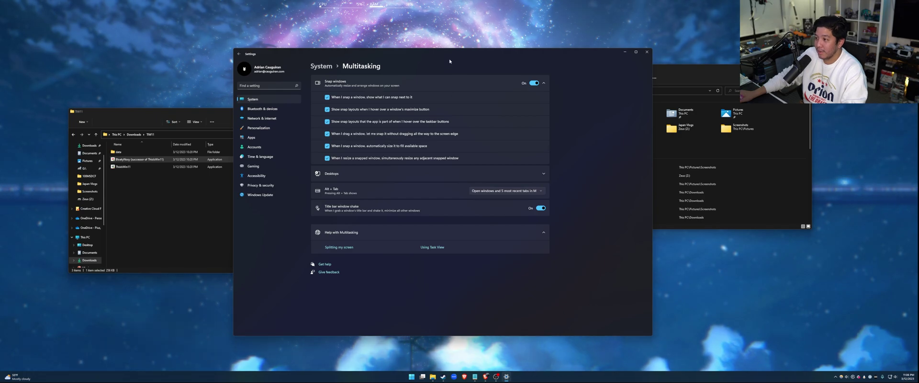
drag(488, 51, 0, 93)
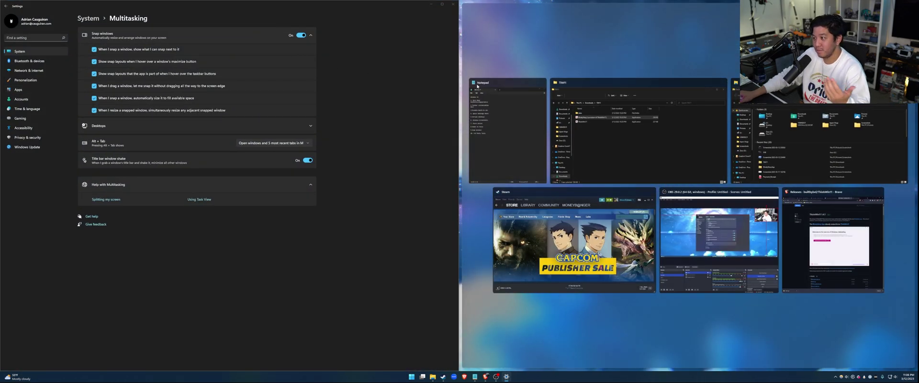
click(613, 142)
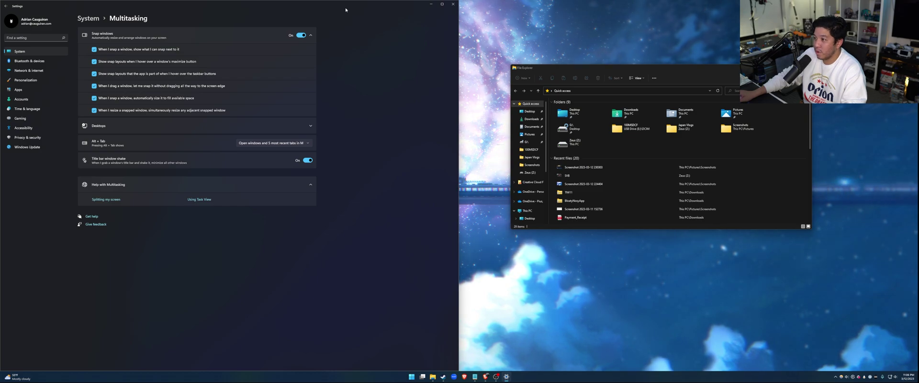
drag(407, 14, 476, 61)
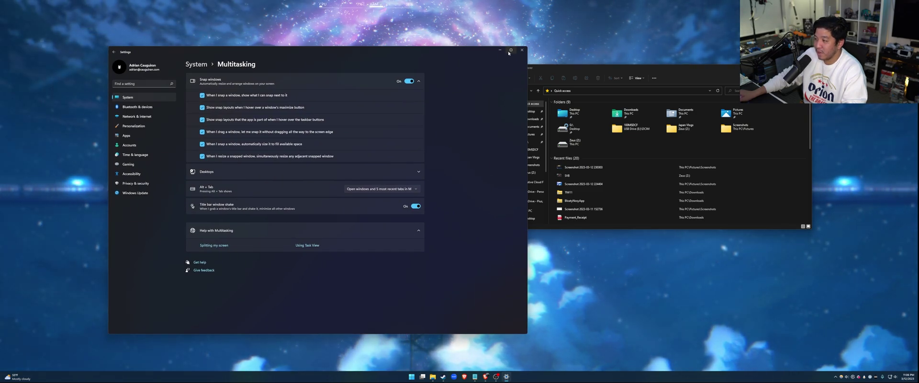
- Snap the Settings window into the wide middle zone of a three-column snap layout, dismissing the suggested windows for the other zones
mouse_move(511, 50)
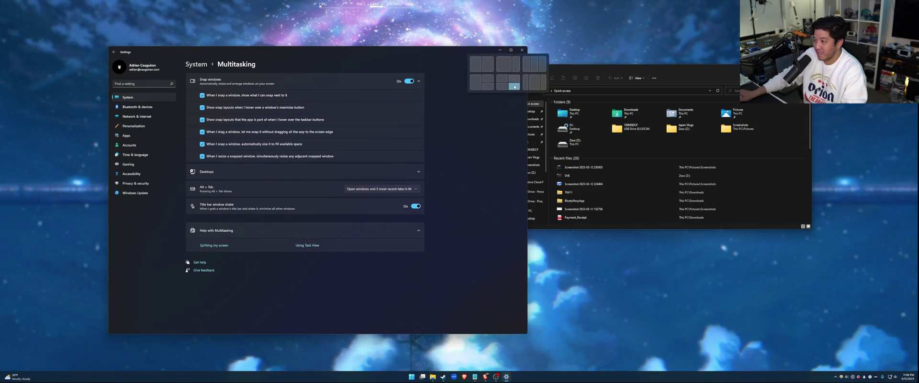
click(535, 86)
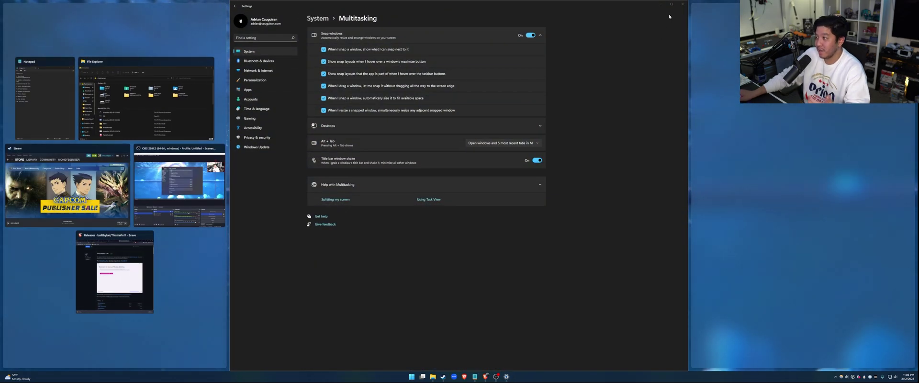
click(708, 15)
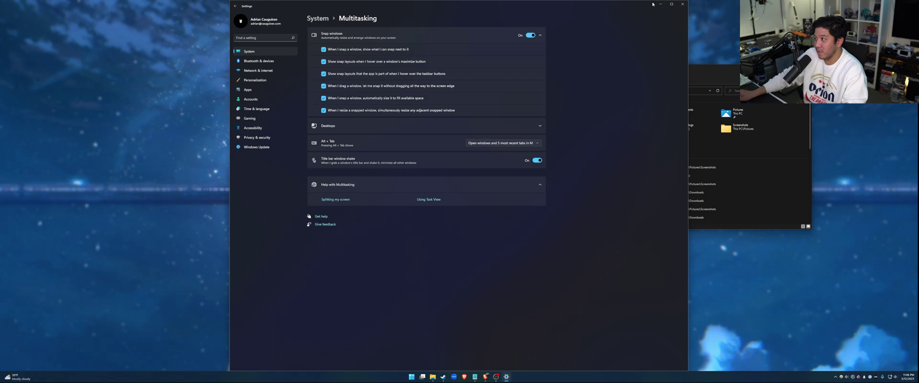
- Clear the Settings and File Explorer windows from the desktop
drag(653, 4, 918, 88)
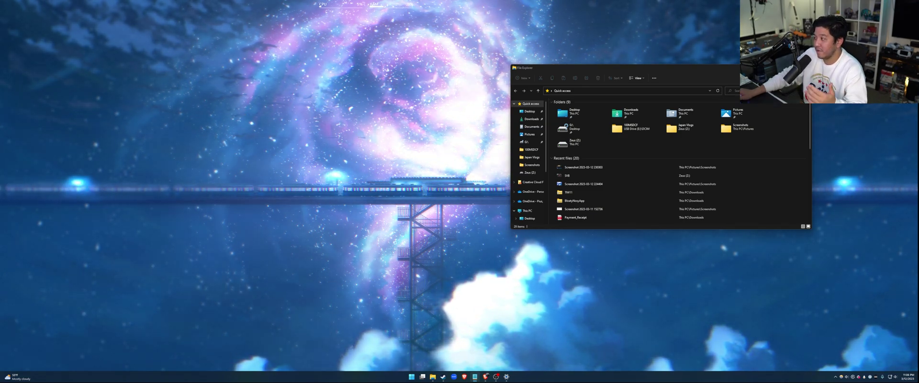
key(alt+F4)
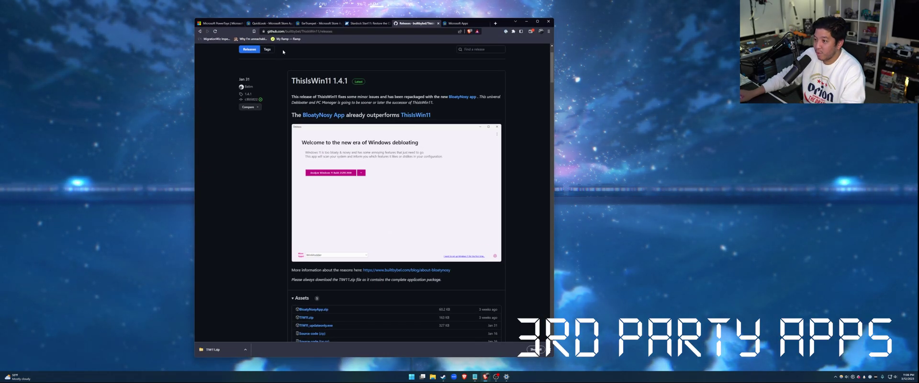
- Show the Microsoft PowerToys article in the browser, dismiss the downloads bar and widen the browser window
click(231, 22)
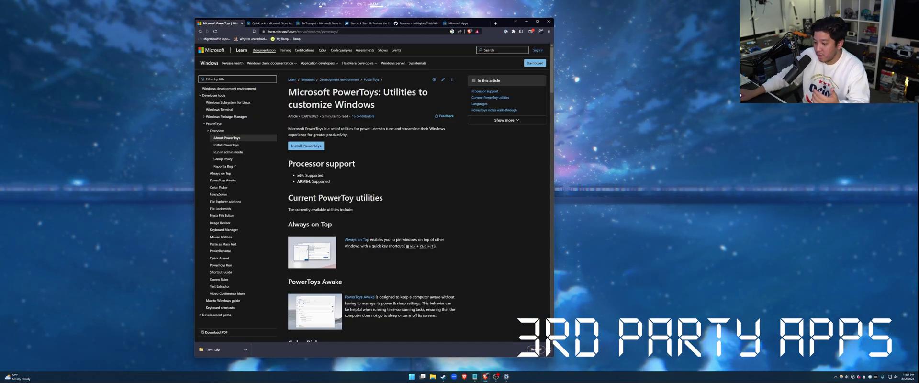
click(549, 350)
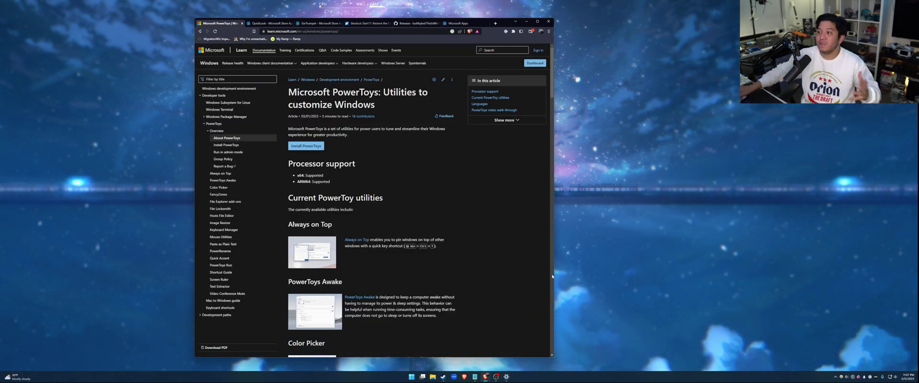
drag(555, 219, 770, 198)
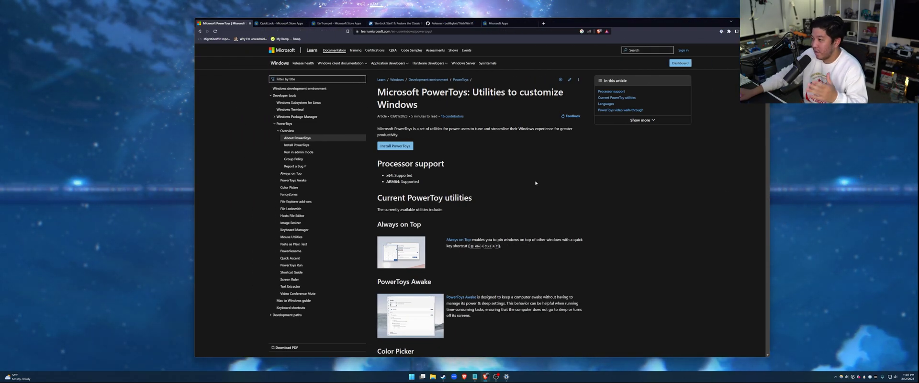
- Review the utilities listed in the PowerToys article, from Always on Top through Quick Accent
click(497, 377)
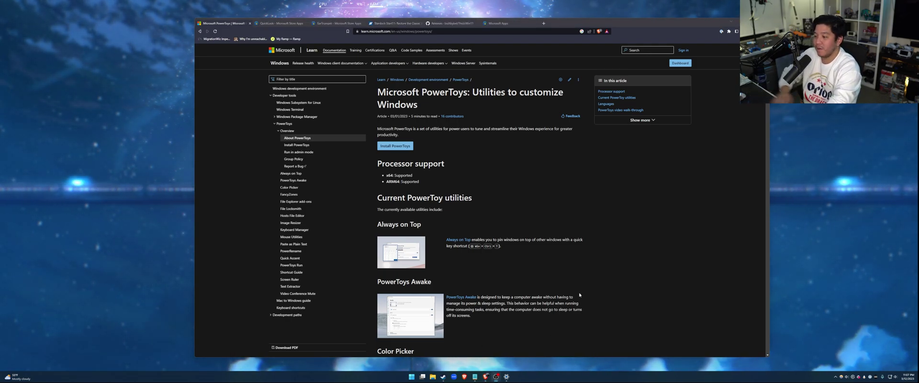
scroll(580, 295, down, 5)
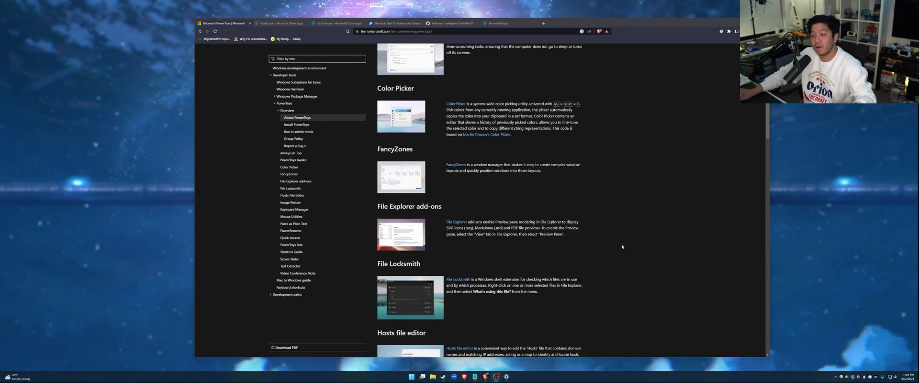
scroll(622, 247, down, 4)
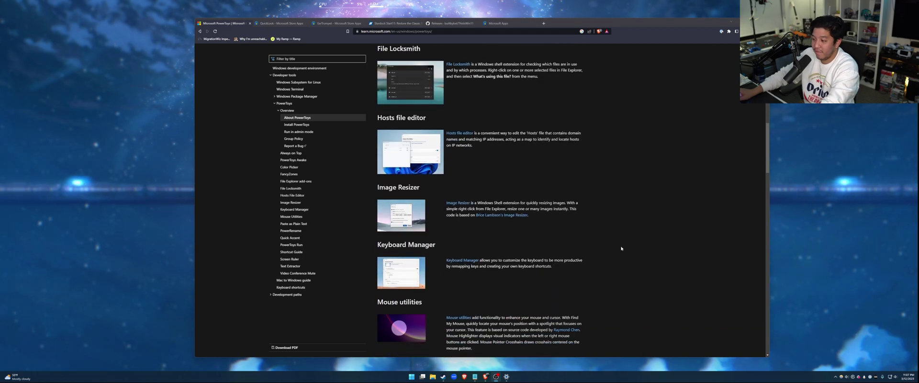
scroll(621, 248, down, 3)
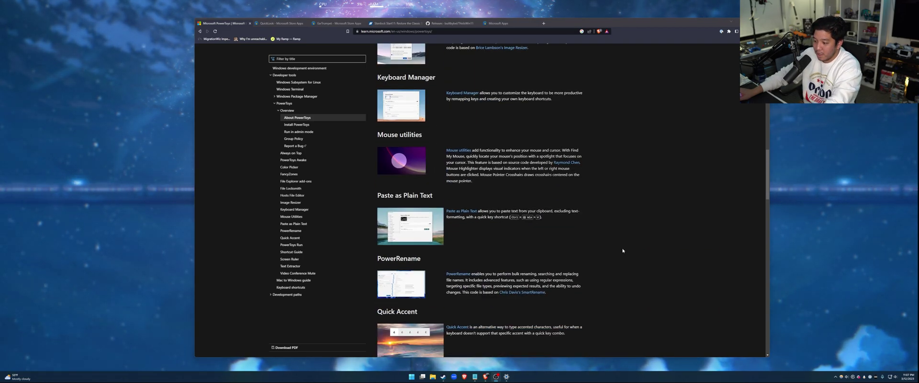
- Show the empty desktop and open the PowerToys Run launcher, clearing its previous 4+4 query
key(super+d)
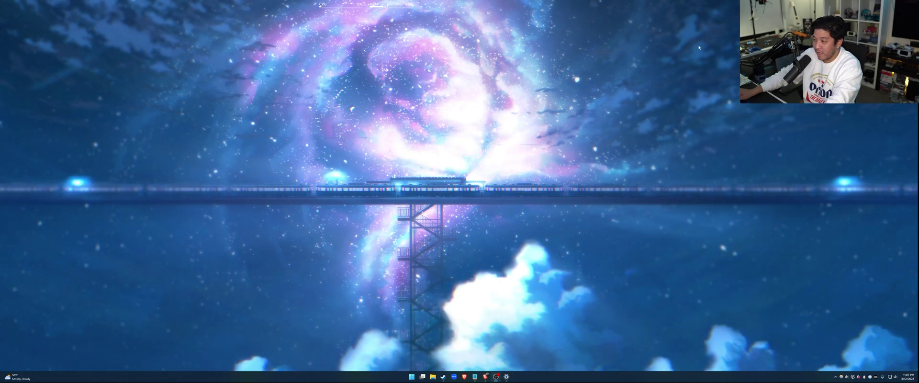
key(alt+space)
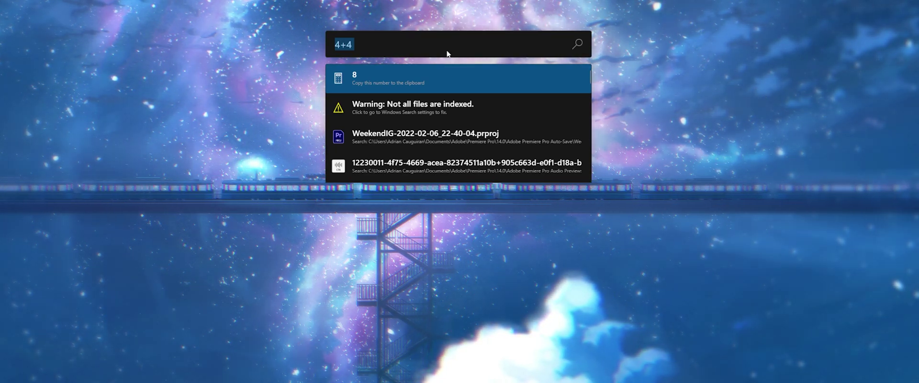
click(449, 43)
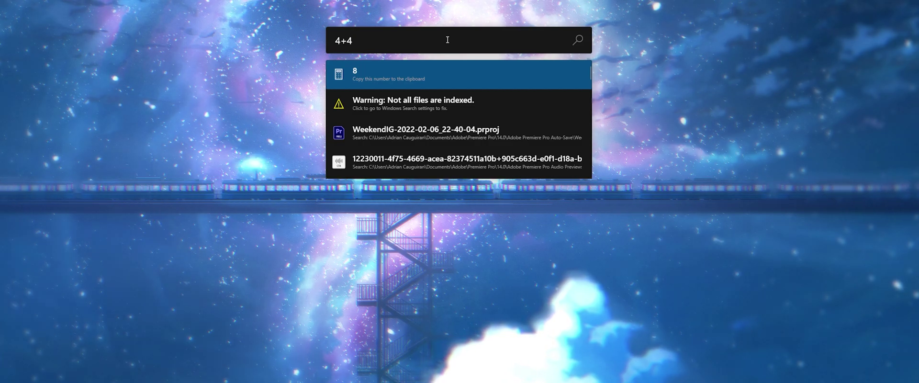
key(BackSpace)
key(BackSpace)
key(BackSpace)
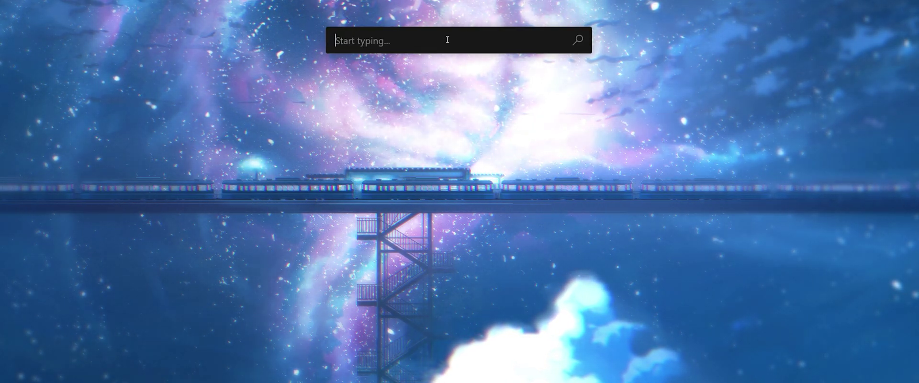
- Search PowerToys Run for "docume" and dismiss the launcher without opening a result
text(ddc)
key(BackSpace)
key(BackSpace)
key(BackSpace)
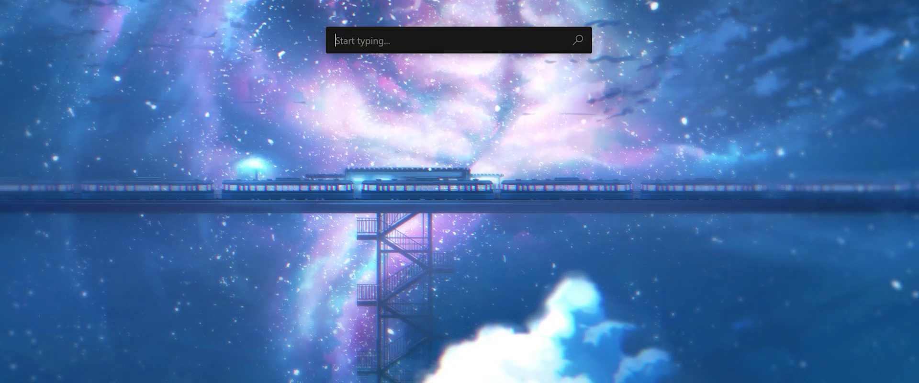
text(o)
key(BackSpace)
text(docume)
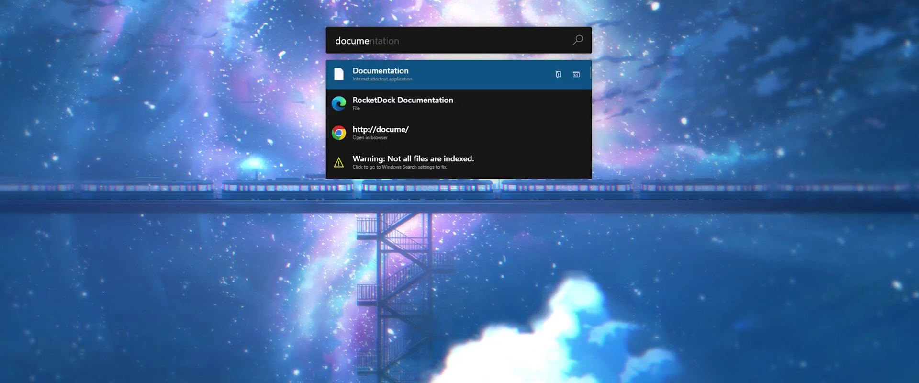
key(Escape)
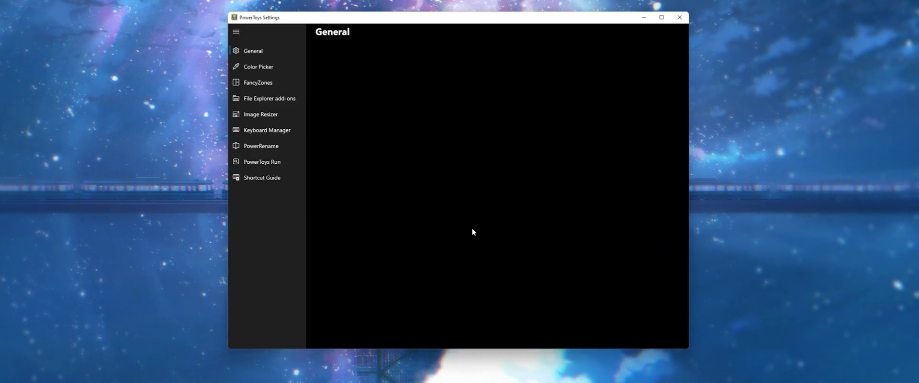
- Review the FancyZones, Image Resizer and PowerRename pages in PowerToys Settings and close the window
click(280, 81)
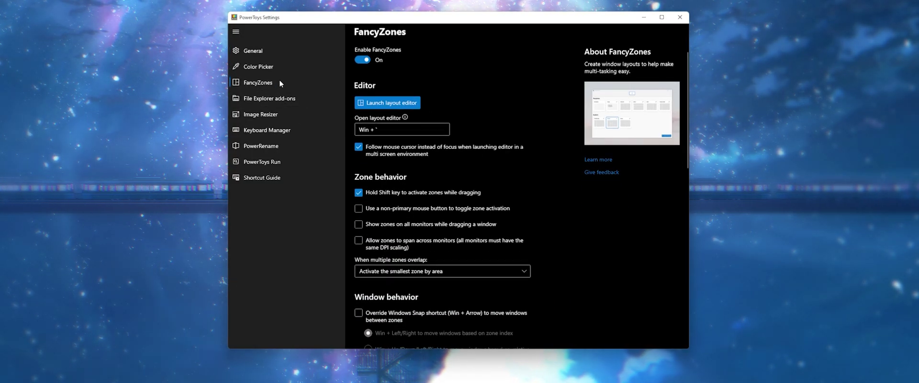
click(284, 121)
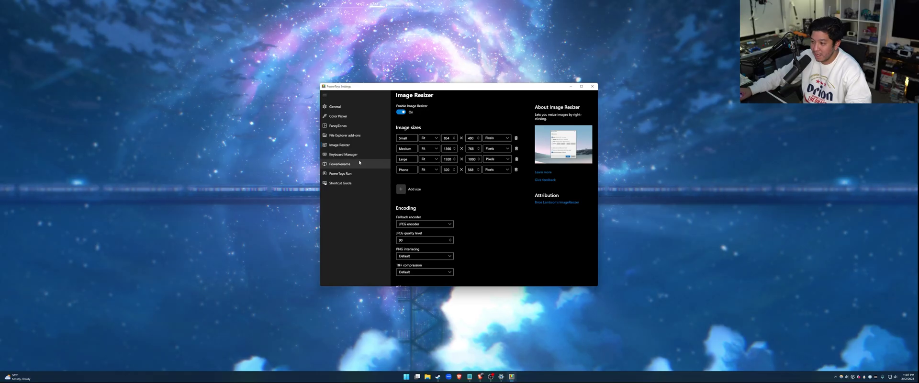
click(294, 144)
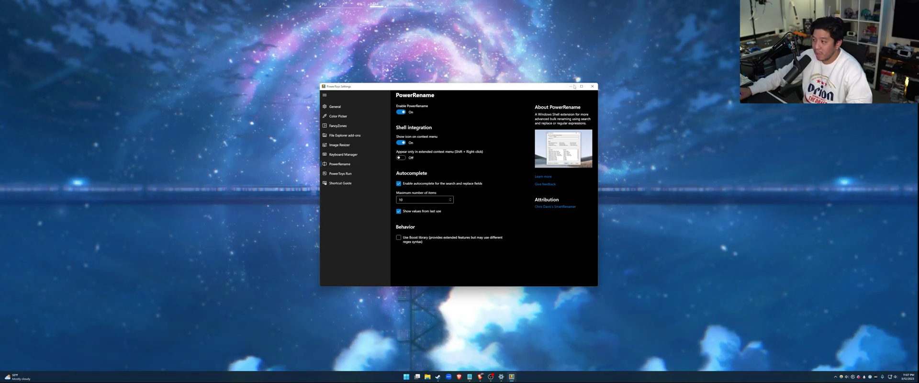
key(alt+F4)
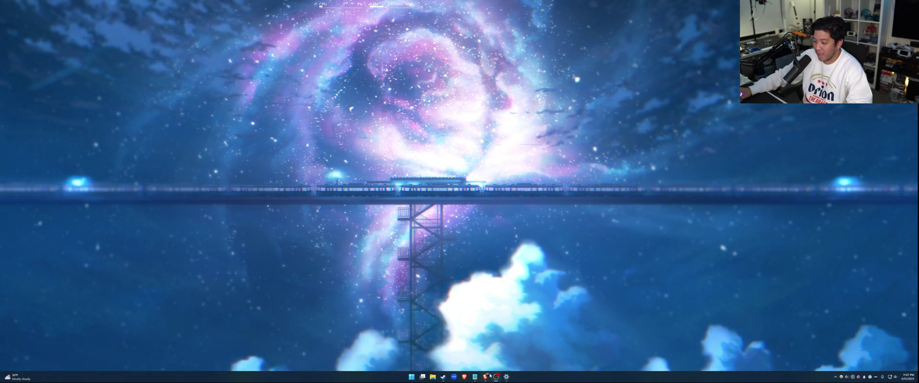
- Return to the PowerToys article in the browser and move back up through its utility list
click(485, 377)
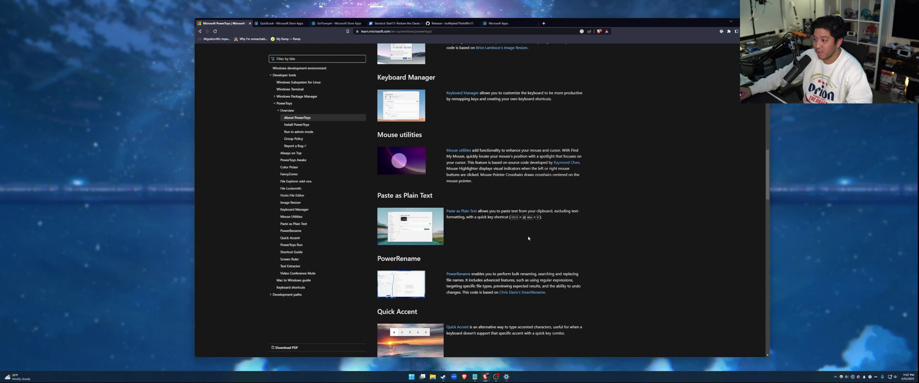
scroll(529, 238, up, 3)
scroll(522, 241, up, 15)
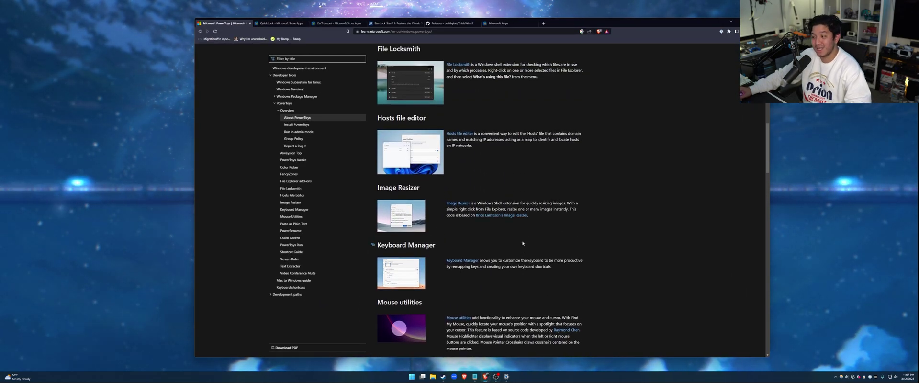
- Return to the top of the PowerToys article and show the Microsoft Store pages for QuickLook and EarTrumpet
scroll(520, 236, up, 6)
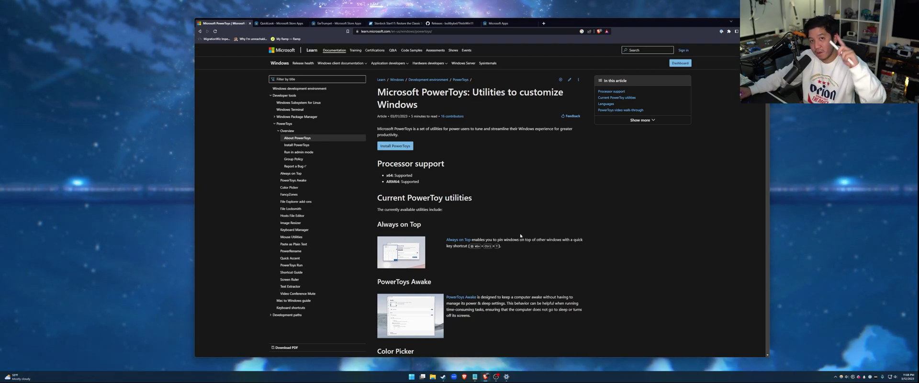
click(274, 25)
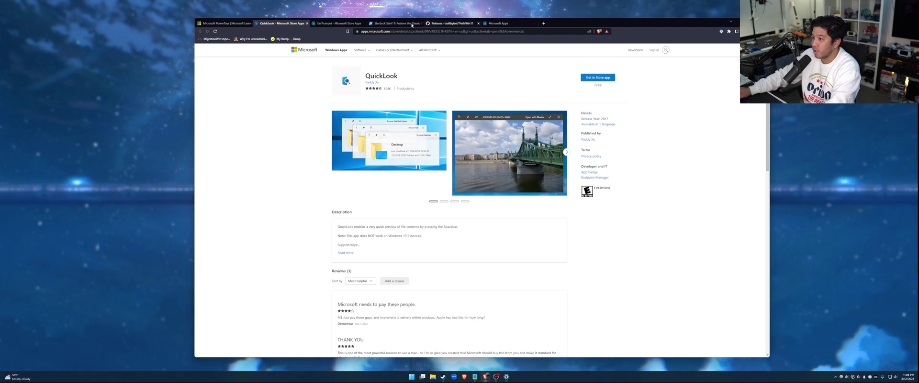
click(312, 23)
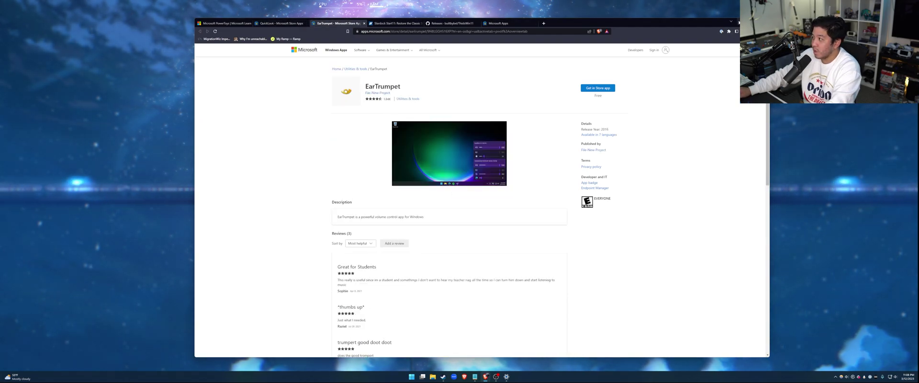
- Open File Explorer over the empty desktop and preview the first screenshot under Recent files, dismissing the preview
key(super+d)
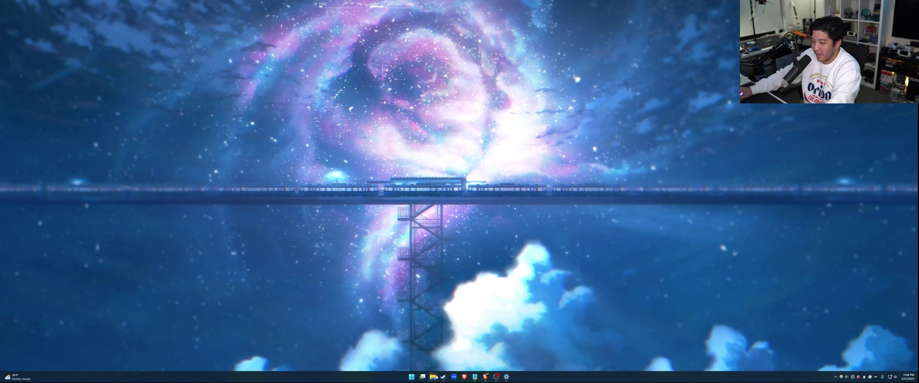
click(433, 377)
drag(595, 70, 381, 97)
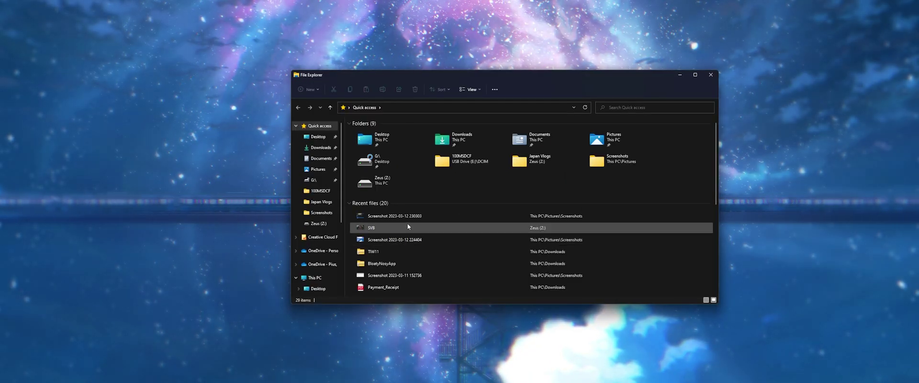
click(403, 216)
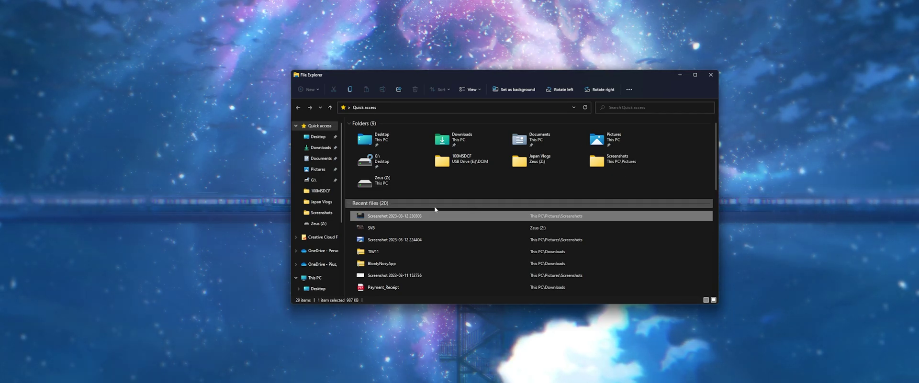
key(Return)
key(Escape)
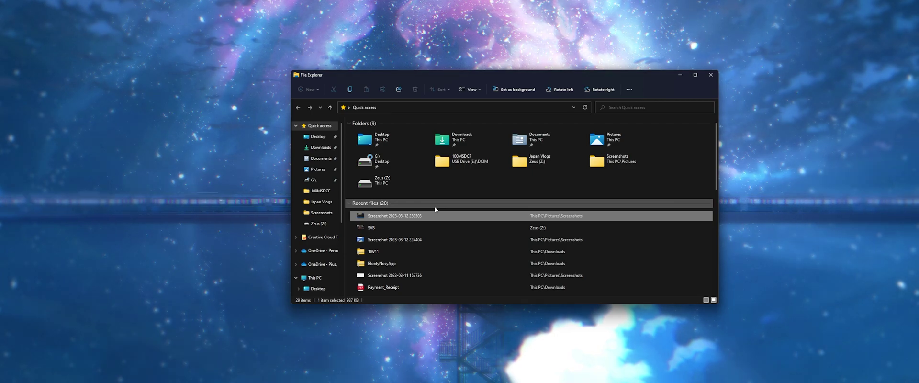
click(371, 230)
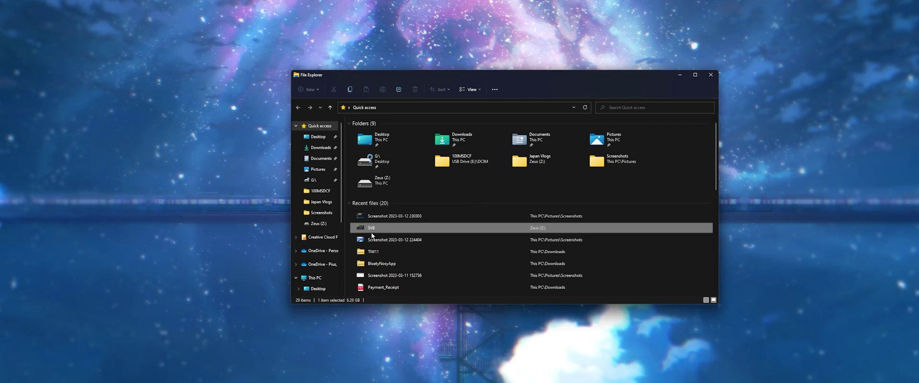
key(Down)
key(space)
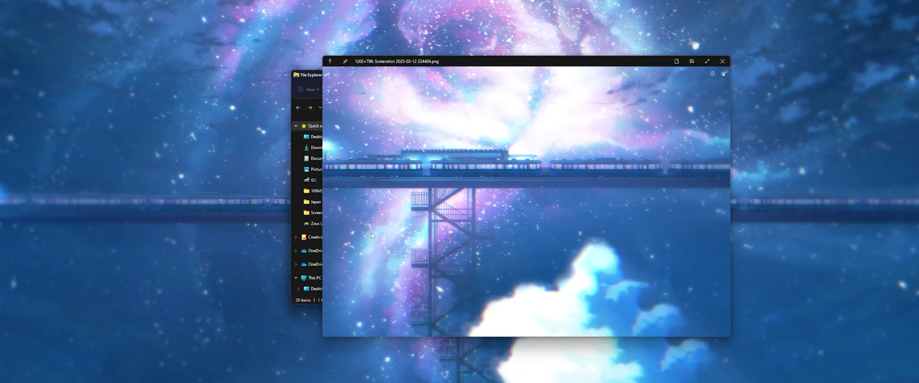
key(space)
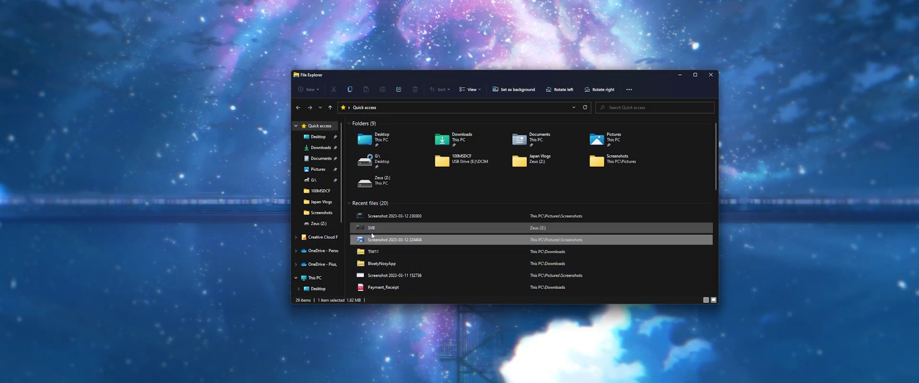
- Look through the remaining recent files, open the SVB file and close File Explorer
key(Down)
key(Down)
key(Down)
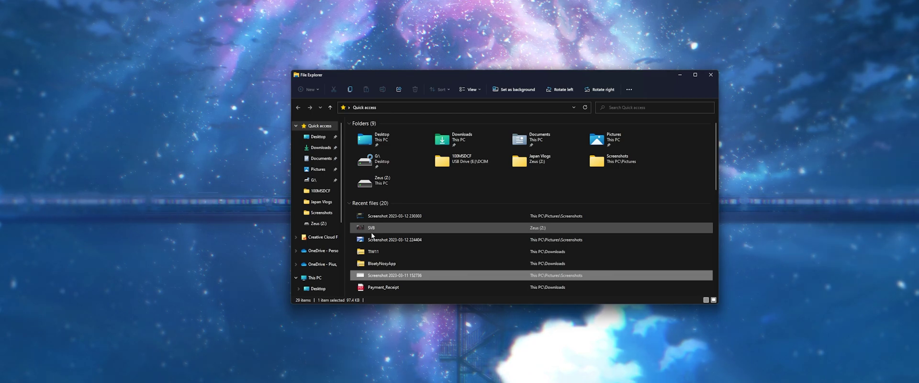
scroll(422, 232, down, 2)
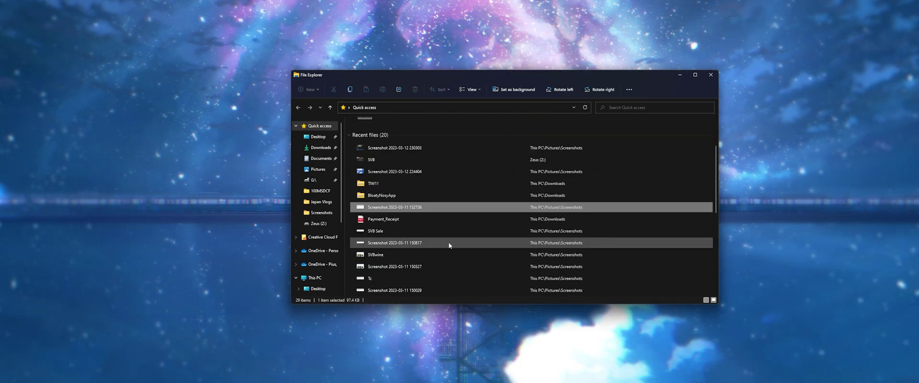
scroll(448, 251, up, 2)
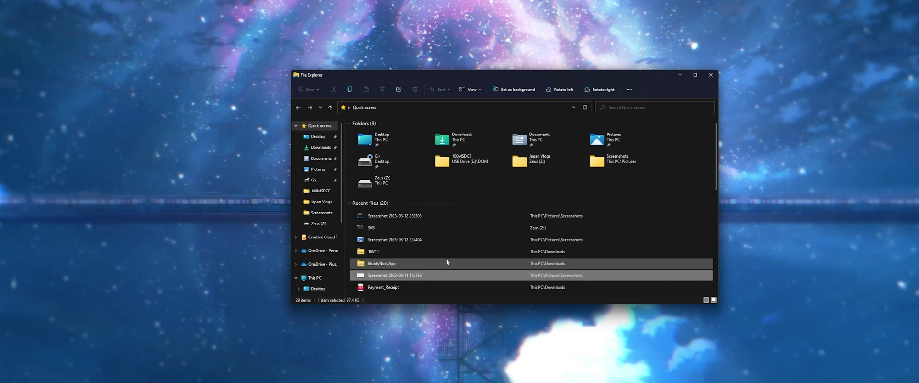
double_click(388, 230)
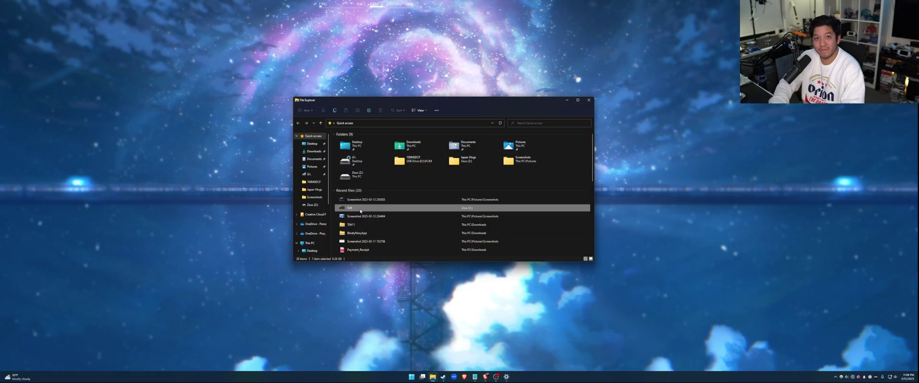
click(587, 100)
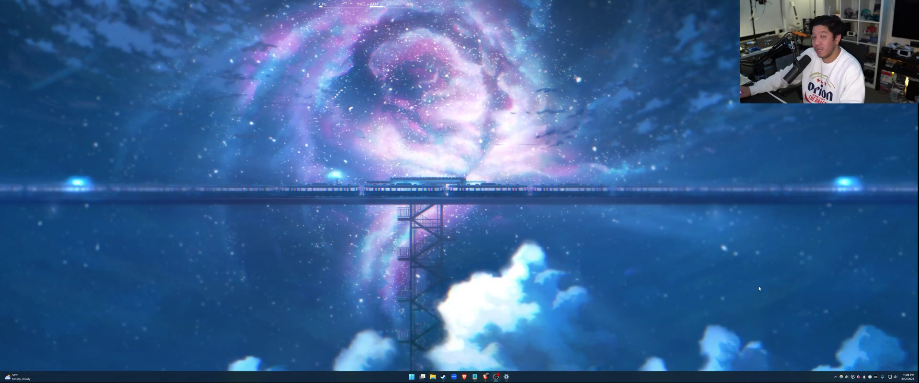
- Show the volume slider in quick settings and review the per-app levels in the enlarged Settings volume mixer, closing both
click(895, 376)
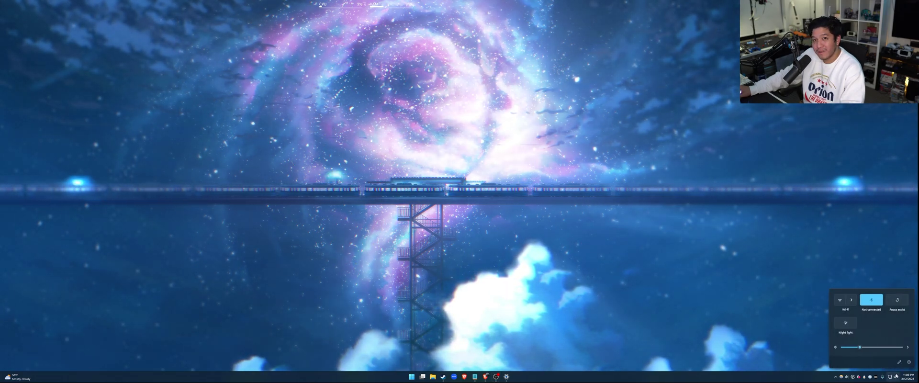
click(896, 376)
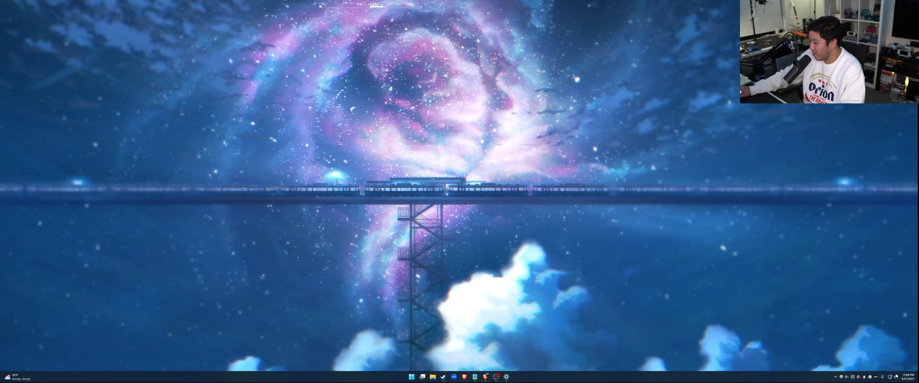
right_click(896, 377)
click(507, 376)
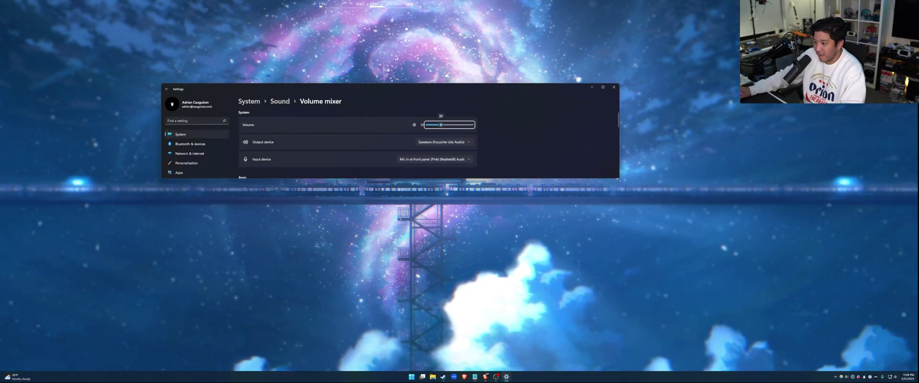
drag(619, 180, 574, 337)
scroll(417, 251, down, 1)
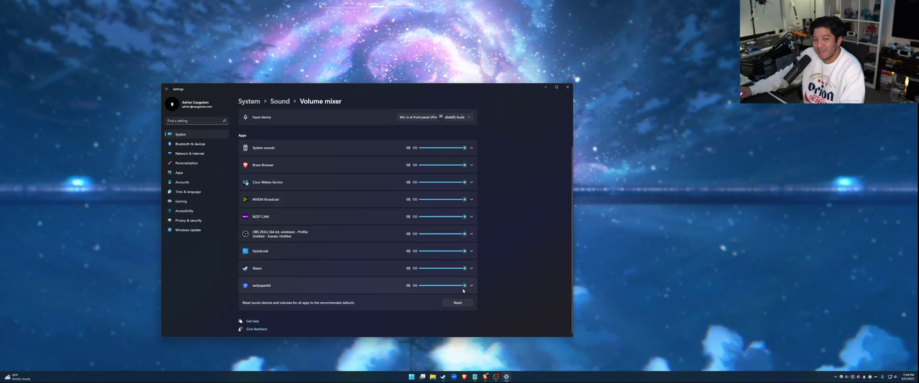
click(569, 87)
- Show EarTrumpet's per-app volume sliders for the speakers and reposition its icon within the system tray
click(847, 377)
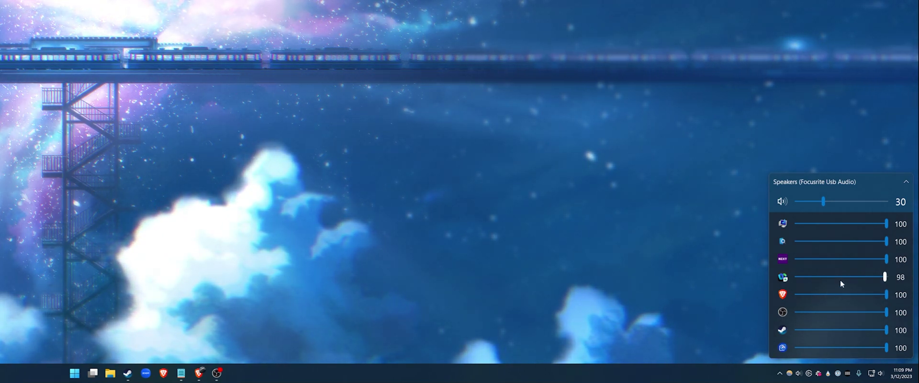
click(800, 378)
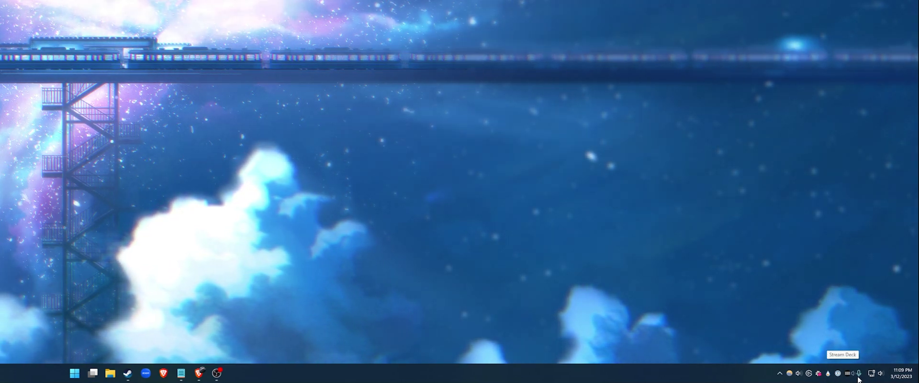
click(827, 375)
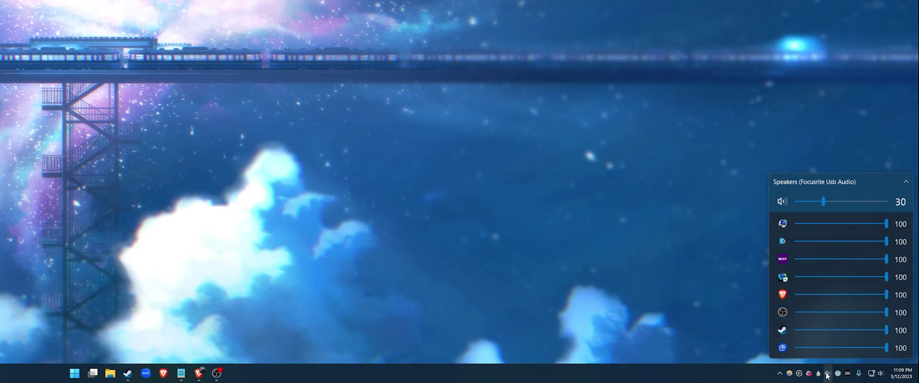
click(827, 375)
- Return to the browser and review the Stardock Start11 page, including its Start menu styles, feature descriptions and pricing plans
click(199, 378)
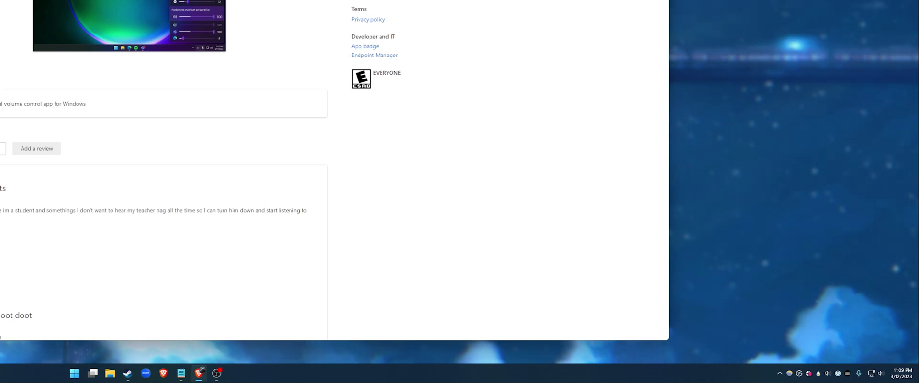
key(ctrl+Tab)
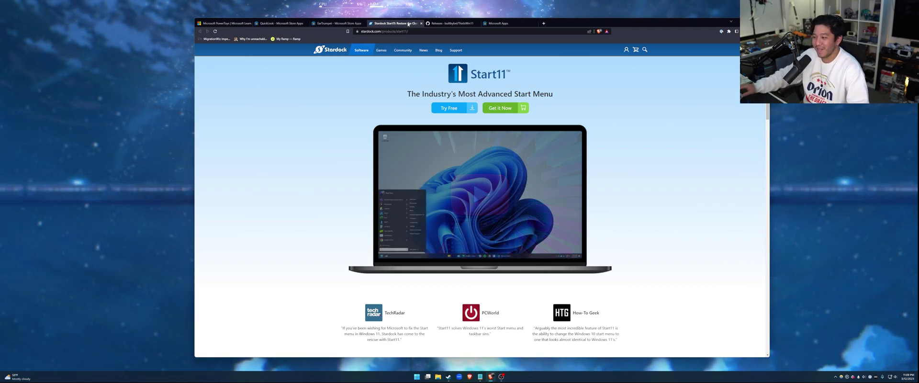
scroll(369, 193, down, 2)
scroll(369, 193, up, 2)
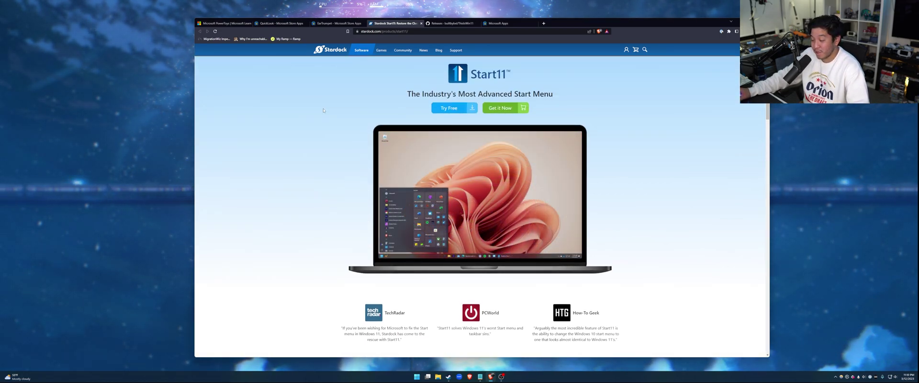
scroll(430, 177, down, 3)
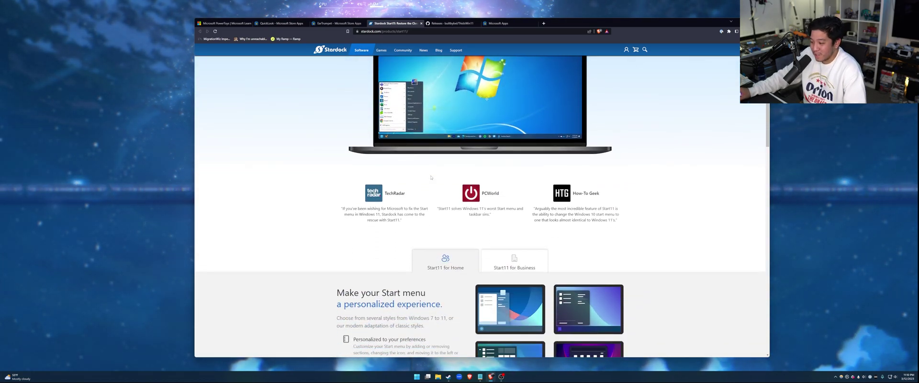
scroll(431, 177, up, 3)
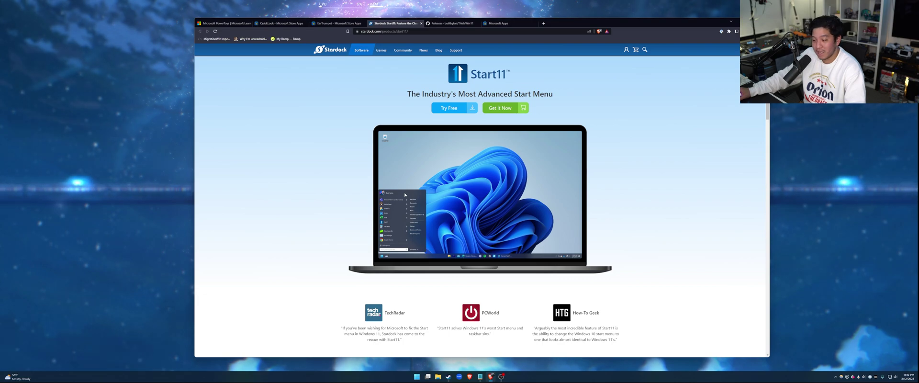
scroll(435, 208, down, 6)
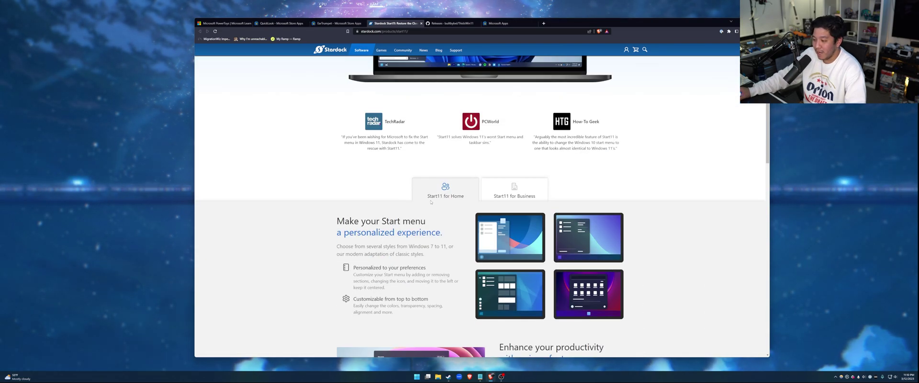
scroll(435, 209, up, 6)
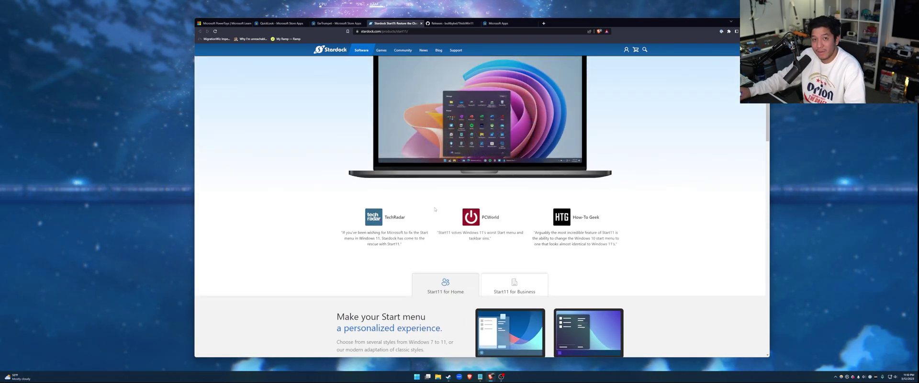
scroll(435, 208, down, 12)
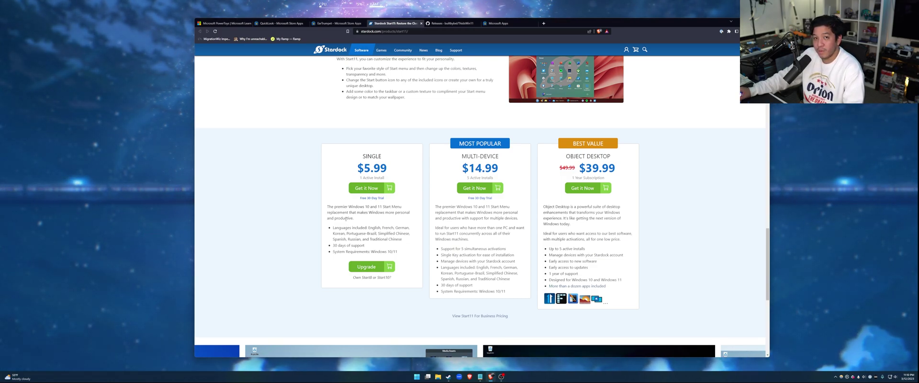
scroll(346, 219, up, 10)
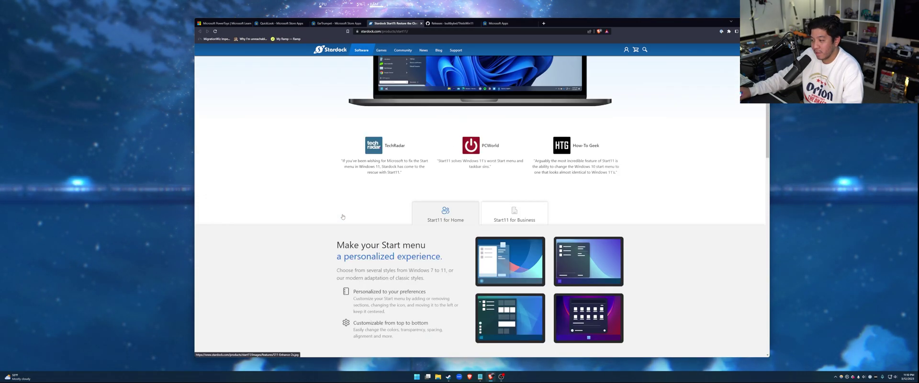
scroll(343, 217, up, 3)
- Review the ThisIsWin11 1.4.1 release page on GitHub and return to the desktop
click(433, 24)
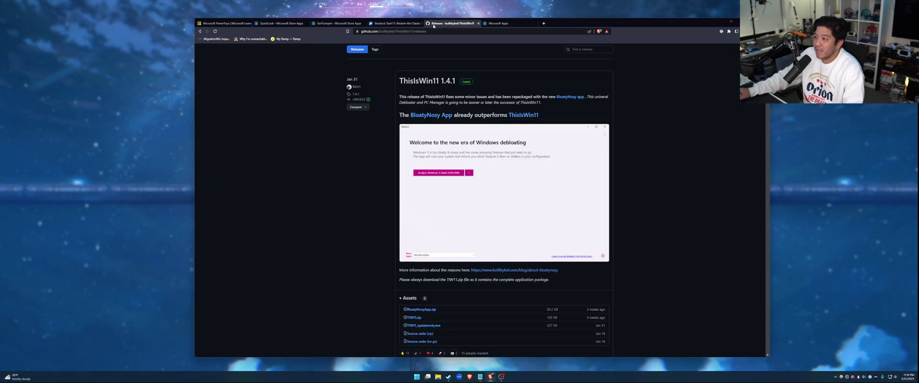
scroll(469, 91, up, 1)
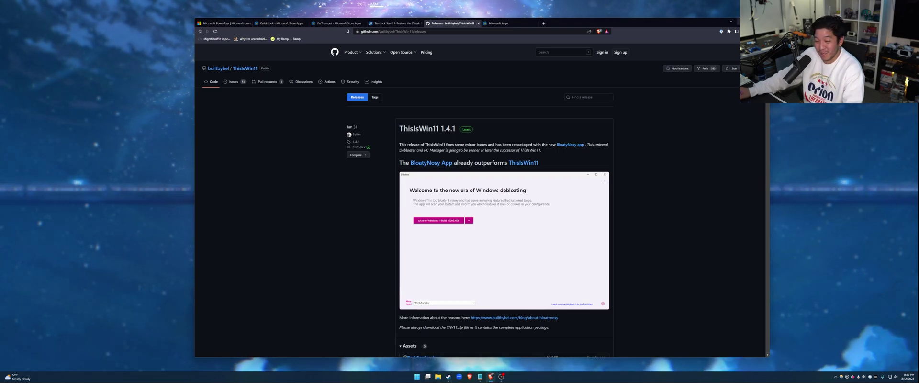
key(super+d)
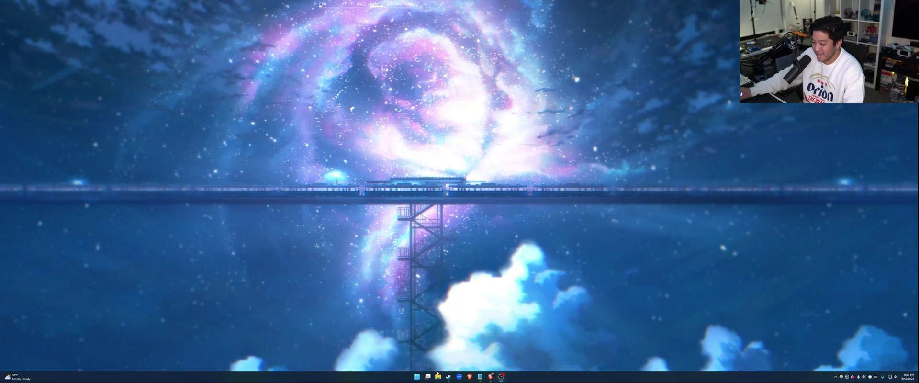
- Open the TIW11 folder in Downloads and launch the BloatyNosy app from it
key(super+e)
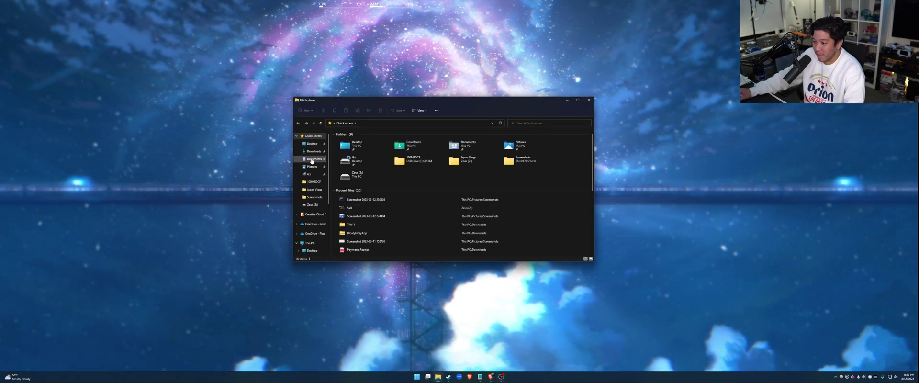
click(313, 152)
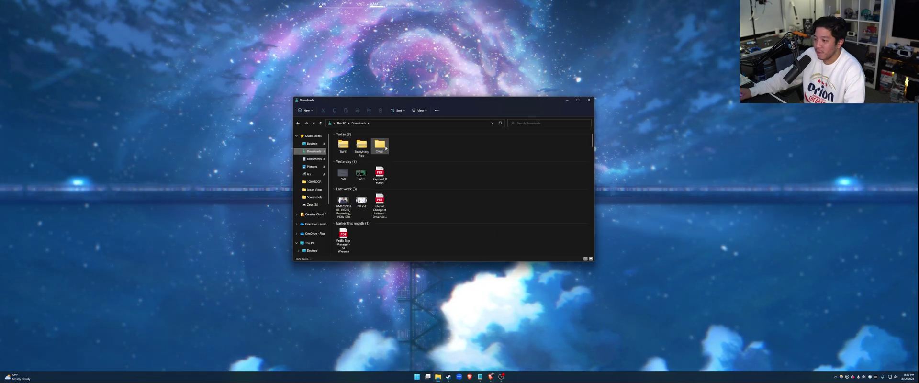
double_click(380, 144)
click(368, 148)
double_click(368, 148)
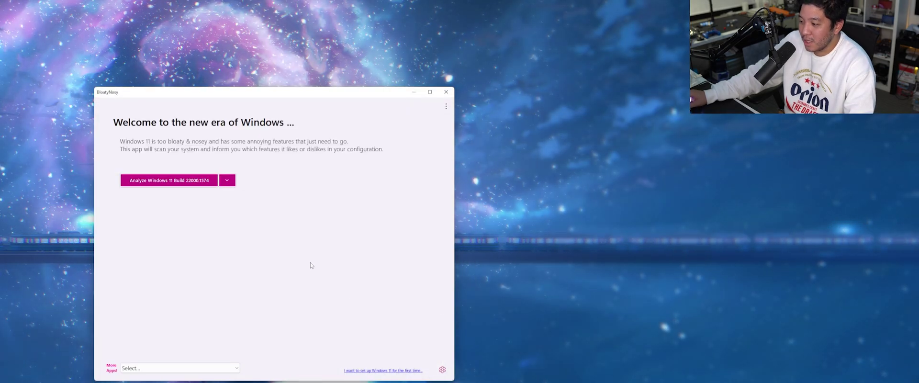
- Analyze the Windows 11 installation and review the reported problems, bloatware and the fix and restore options, without applying either
click(200, 186)
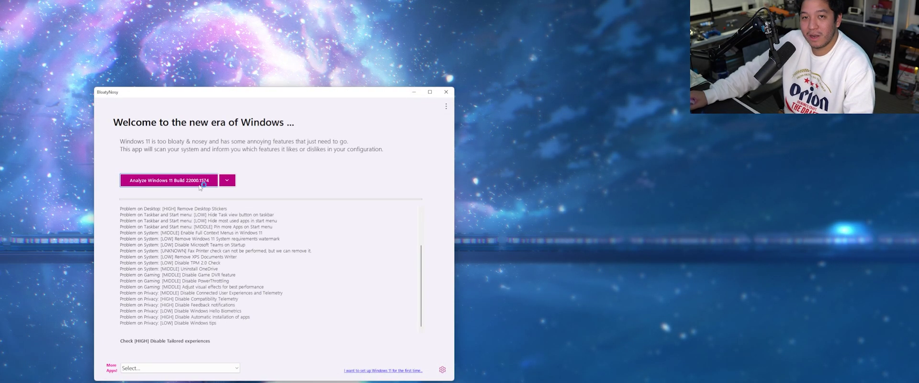
scroll(227, 239, up, 6)
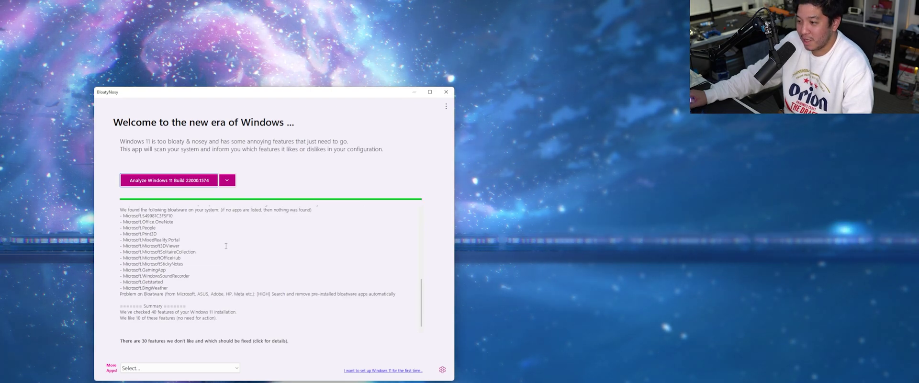
scroll(236, 286, up, 3)
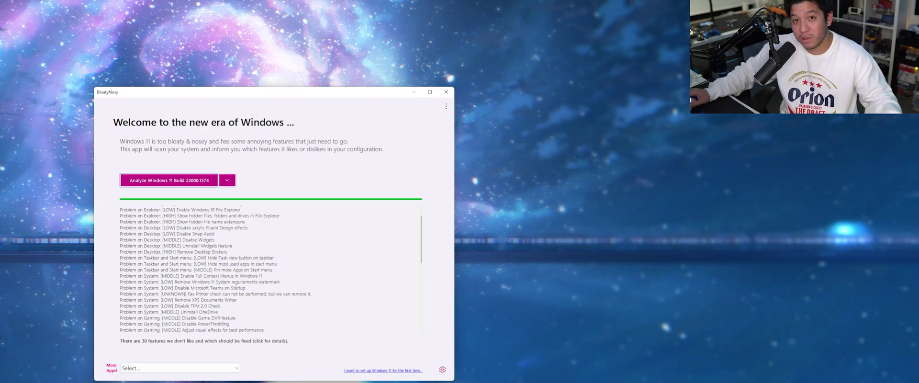
scroll(236, 286, down, 10)
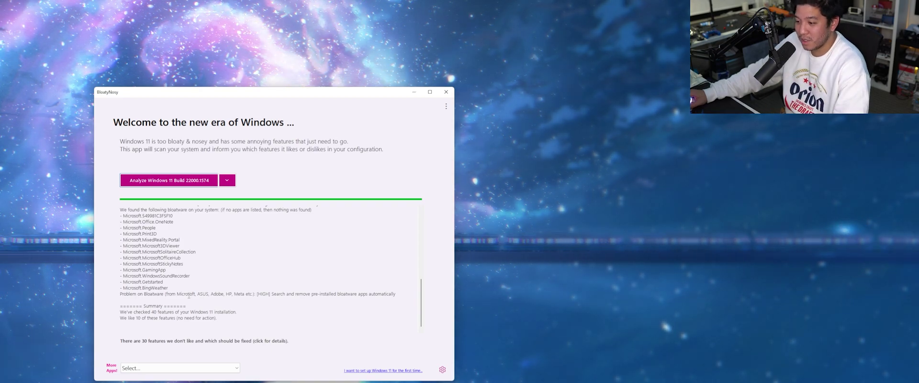
click(227, 180)
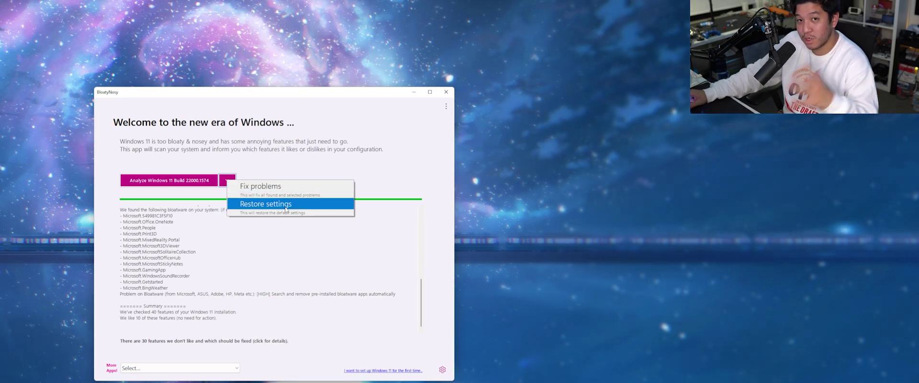
click(278, 289)
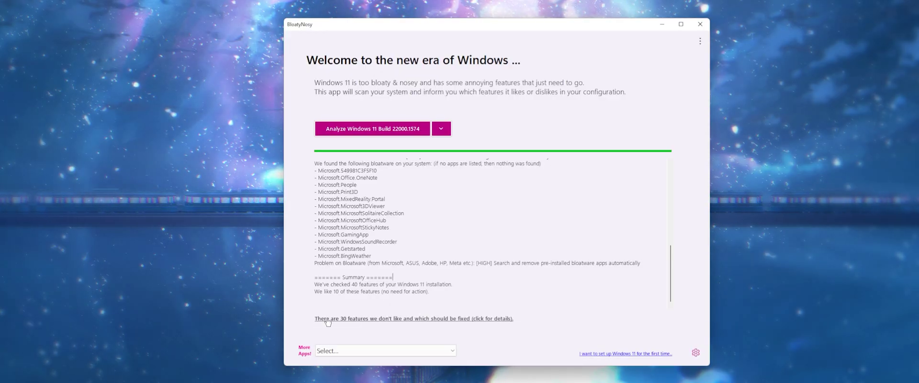
- Open the details of the features that should be fixed, review the checklist from Browser through Privacy, and close BloatyNosy without applying fixes
click(341, 320)
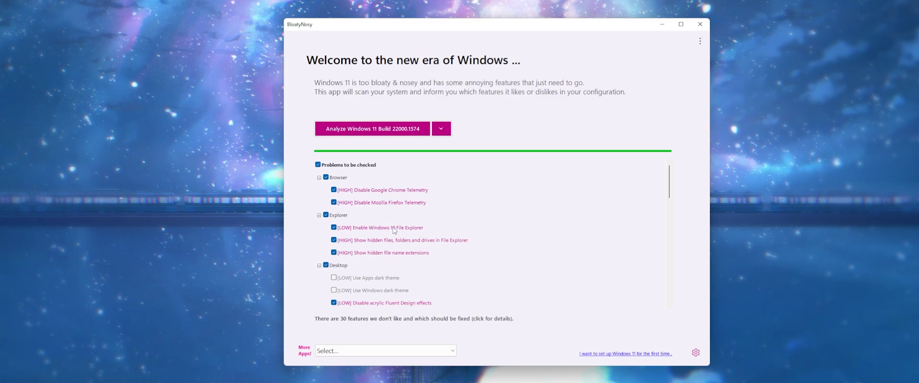
scroll(394, 233, down, 3)
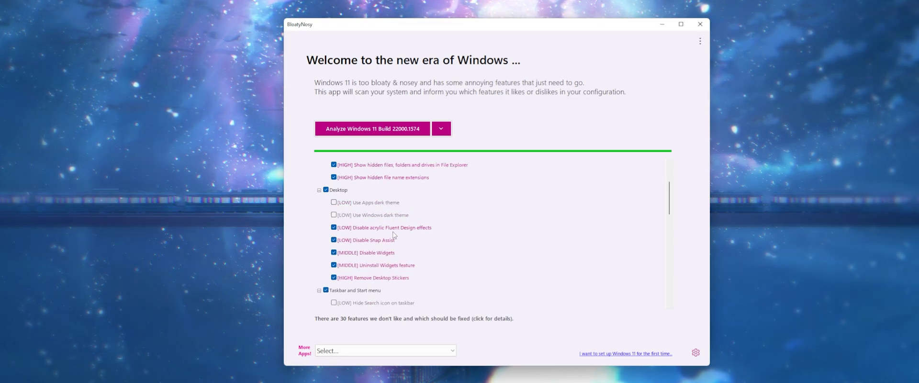
mouse_move(347, 273)
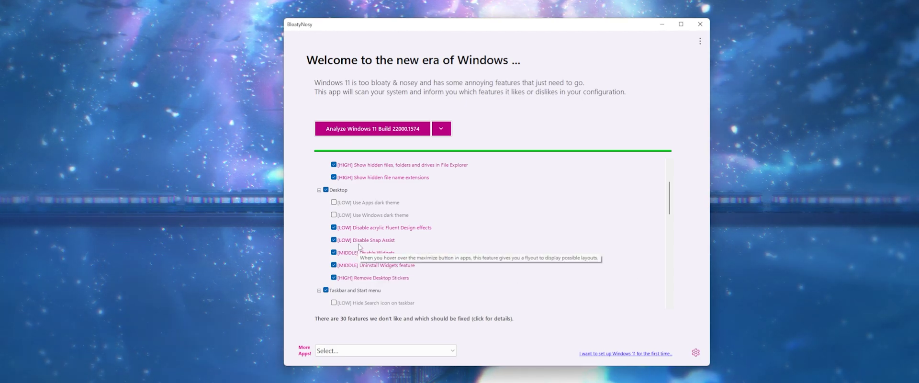
scroll(359, 247, up, 3)
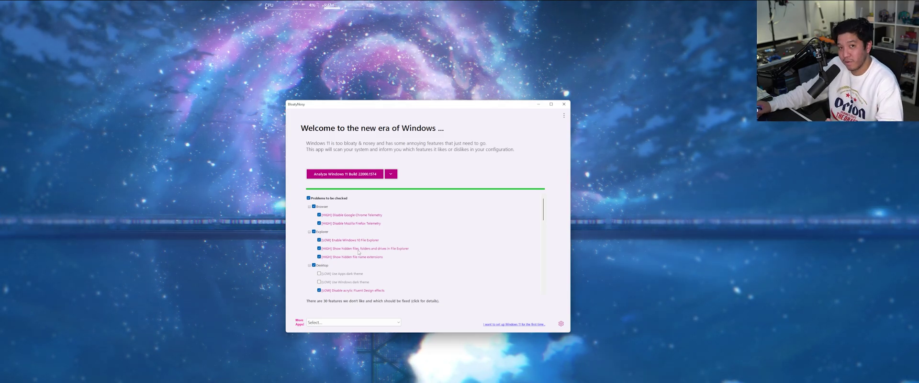
scroll(359, 251, down, 6)
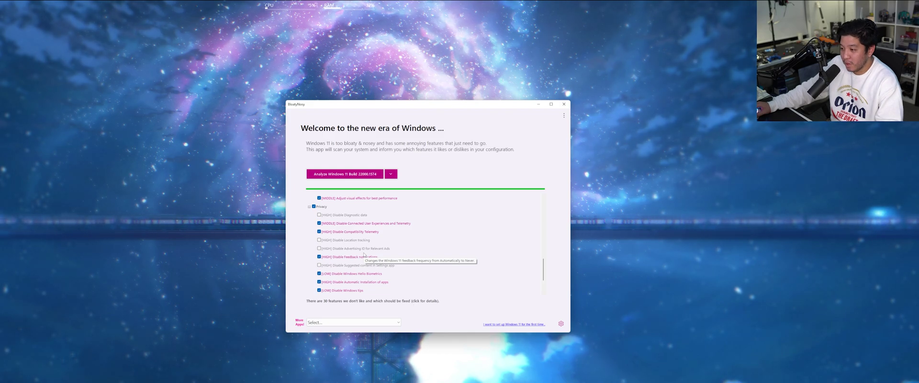
scroll(364, 254, up, 3)
scroll(364, 255, up, 3)
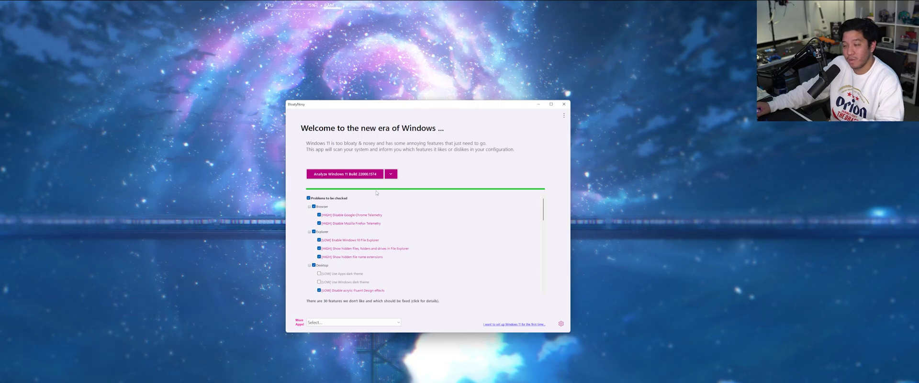
click(566, 104)
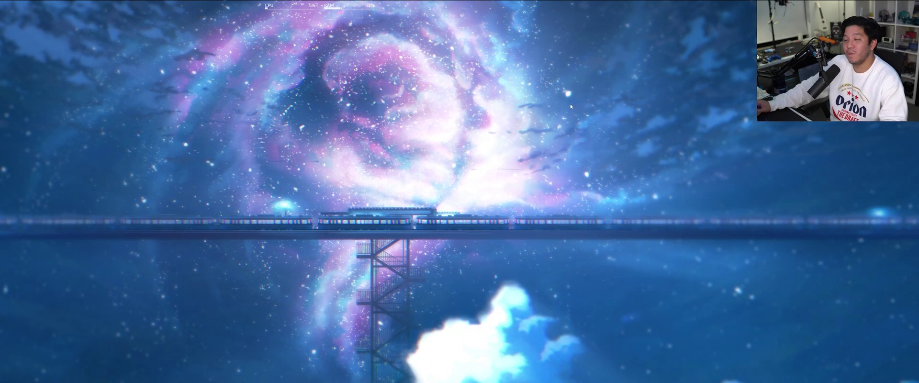